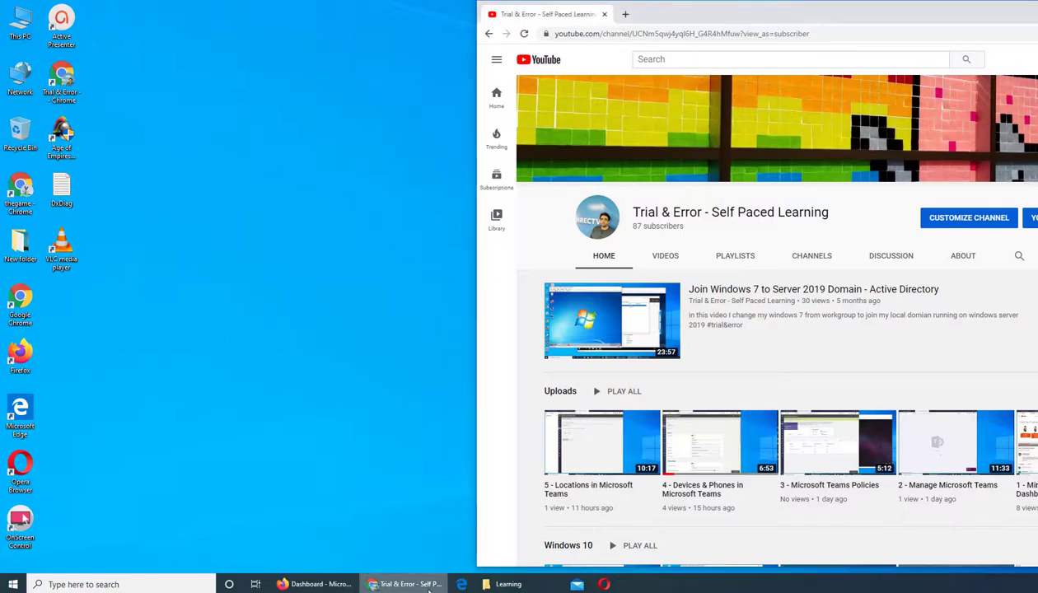
Step: Bring the Teams admin center dashboard forward and open the Users list, scrolling through it
left_click(321, 584)
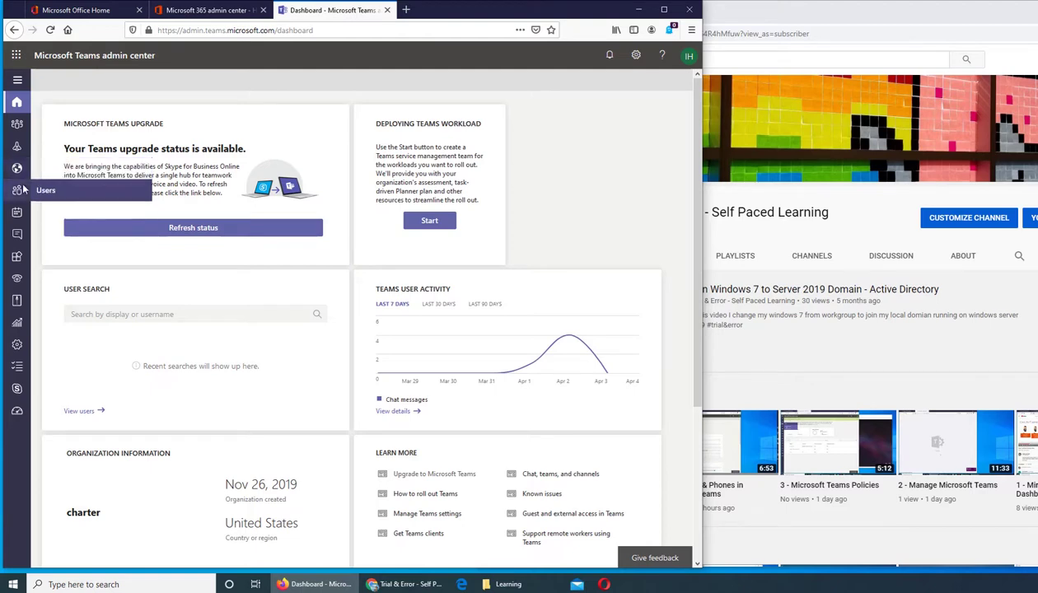
mouse_move(21, 173)
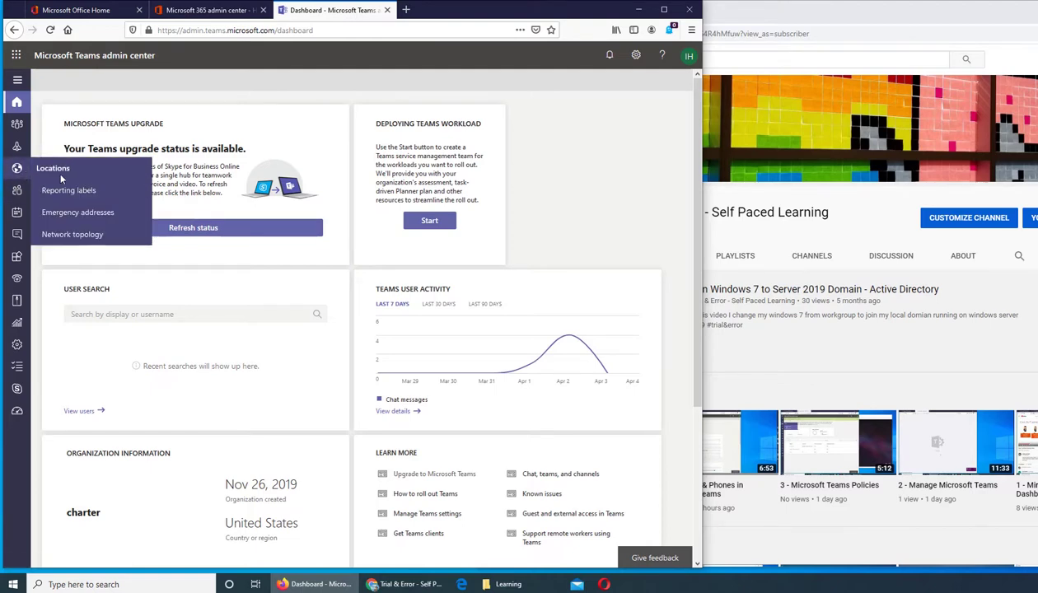
left_click(43, 191)
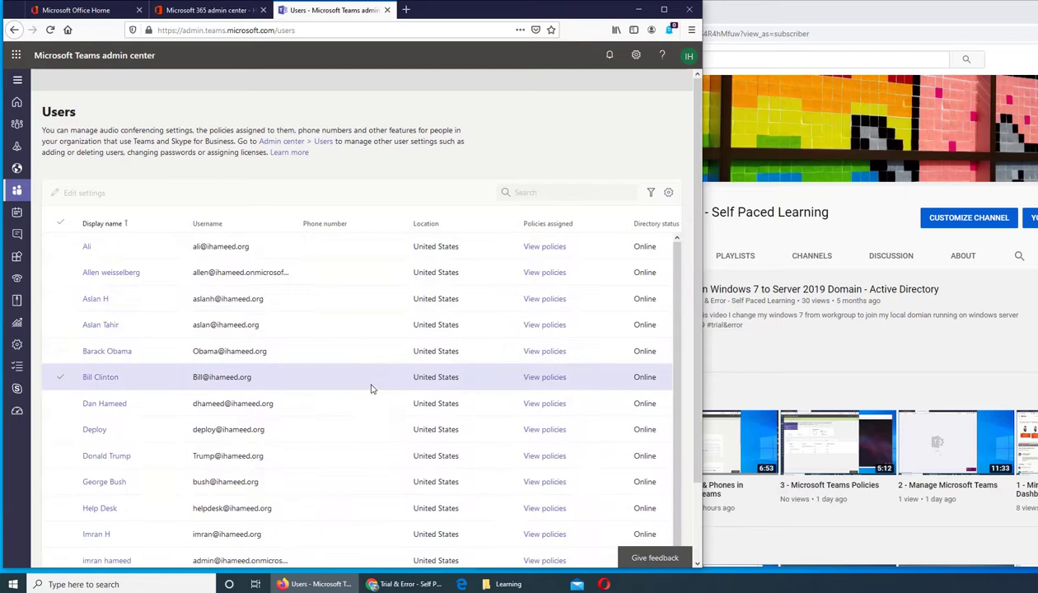
scroll(370, 379, "down", 1)
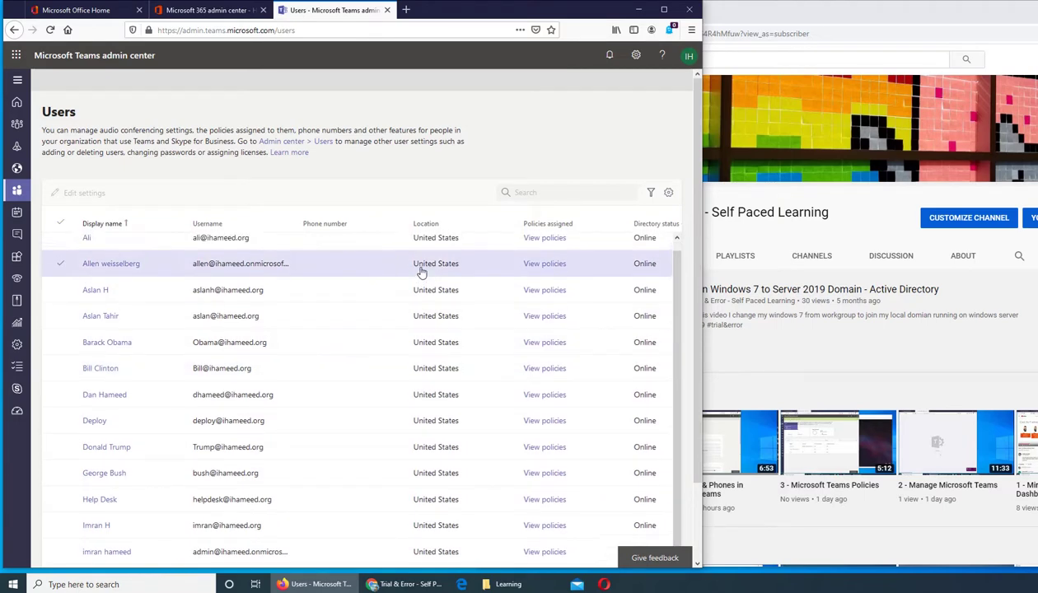
scroll(420, 272, "up", 1)
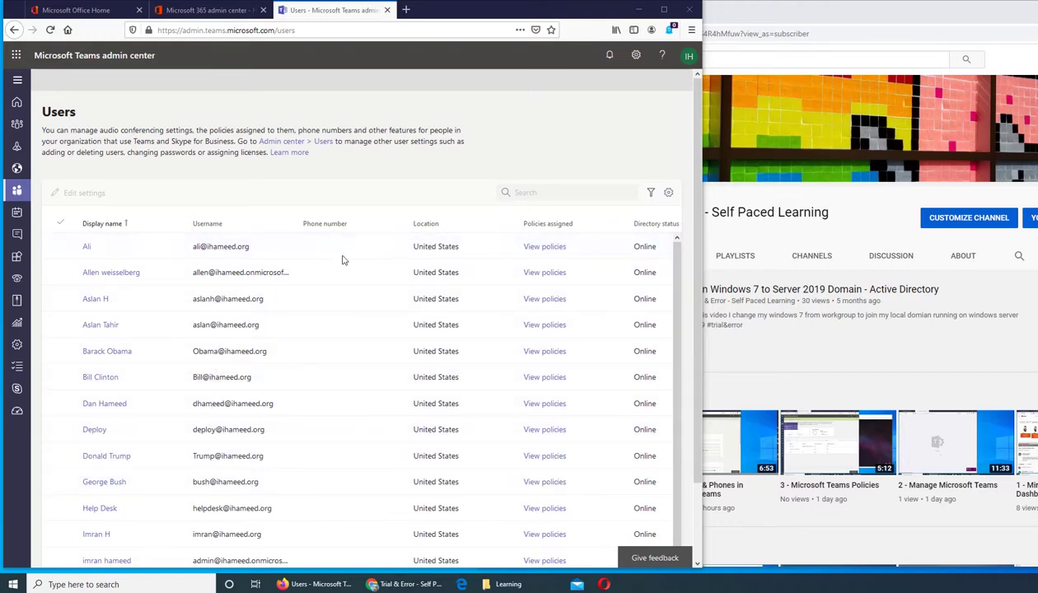
mouse_move(22, 154)
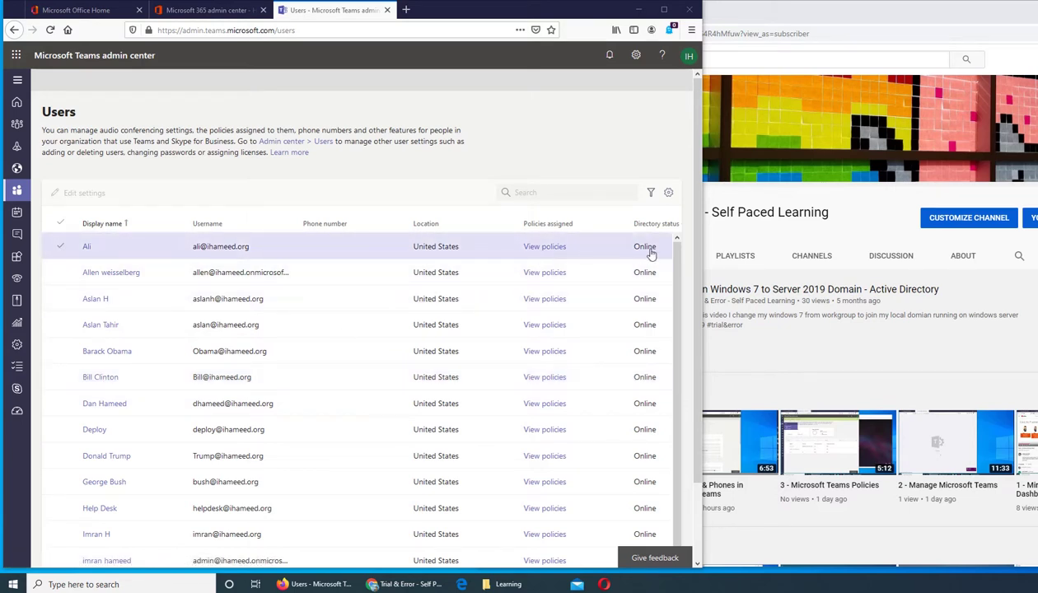
scroll(614, 442, "down", 1)
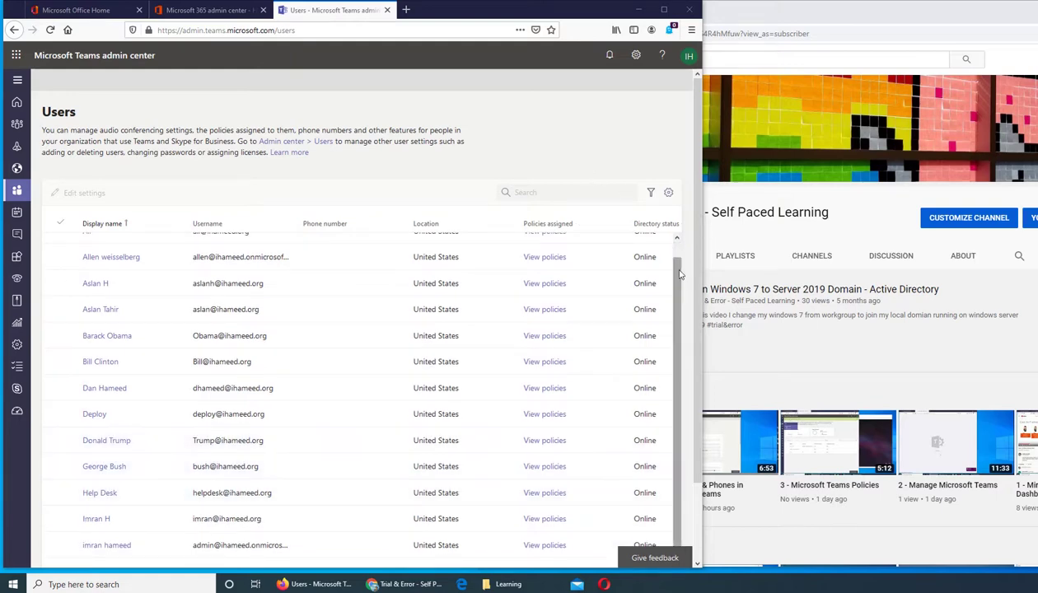
scroll(669, 226, "up", 1)
scroll(659, 387, "down", 1)
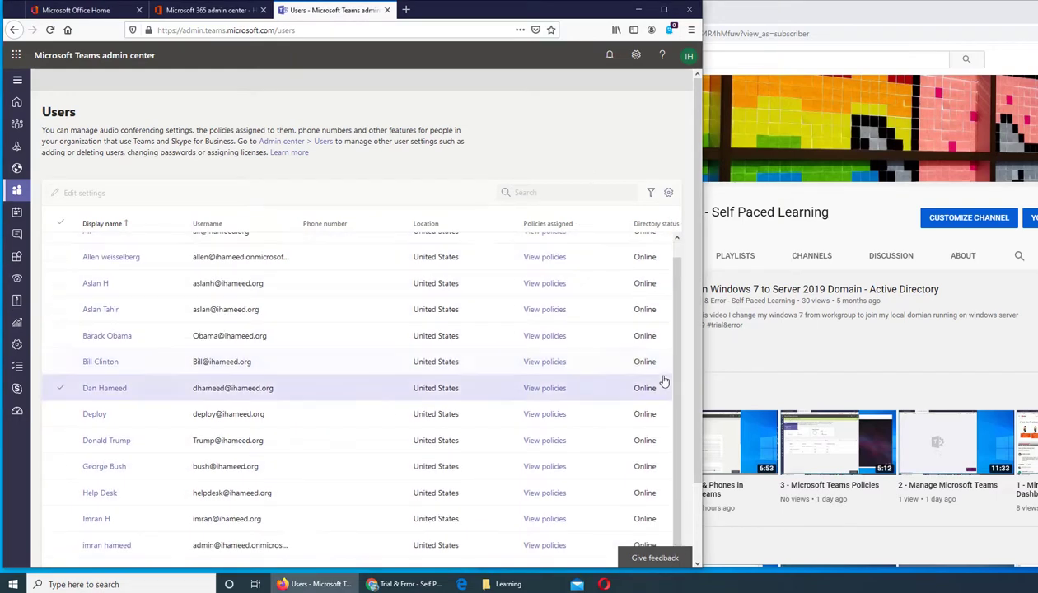
scroll(662, 255, "up", 1)
Step: Add the Interpreted user type column to the users table
left_click(667, 194)
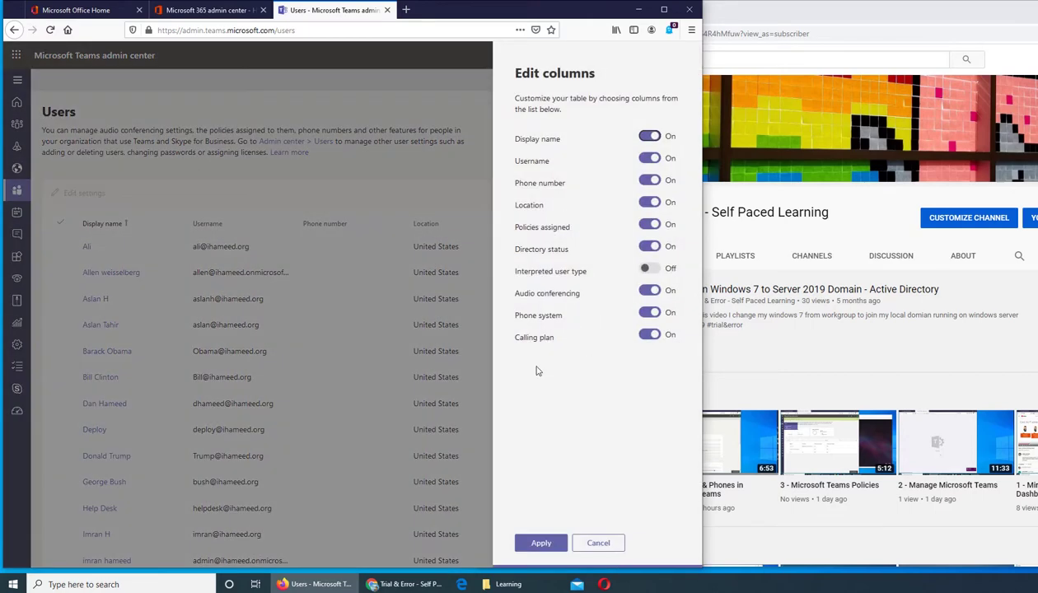
left_click(649, 269)
left_click(541, 545)
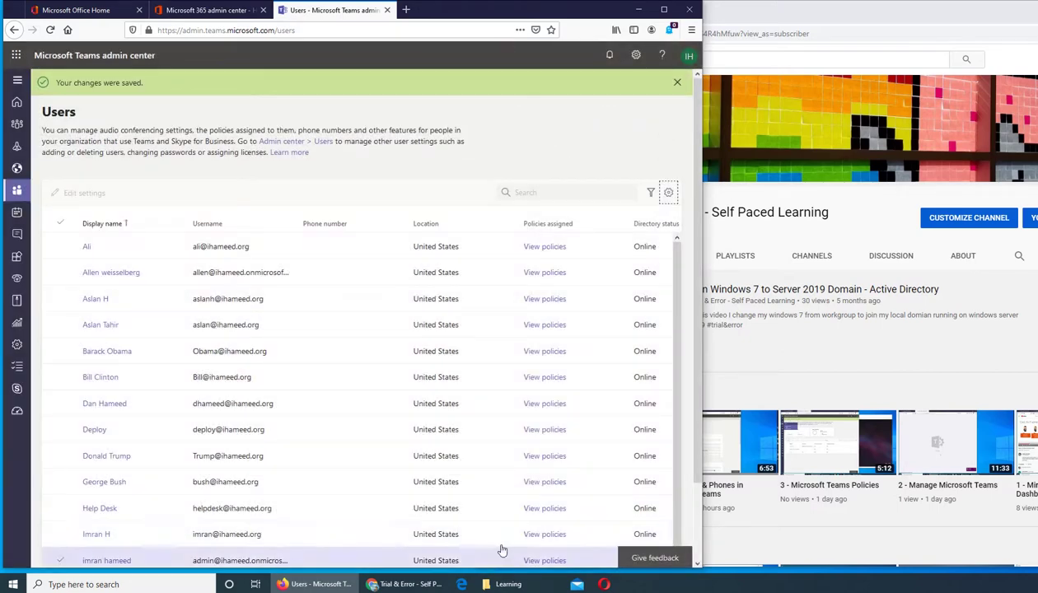
middle_click(538, 157)
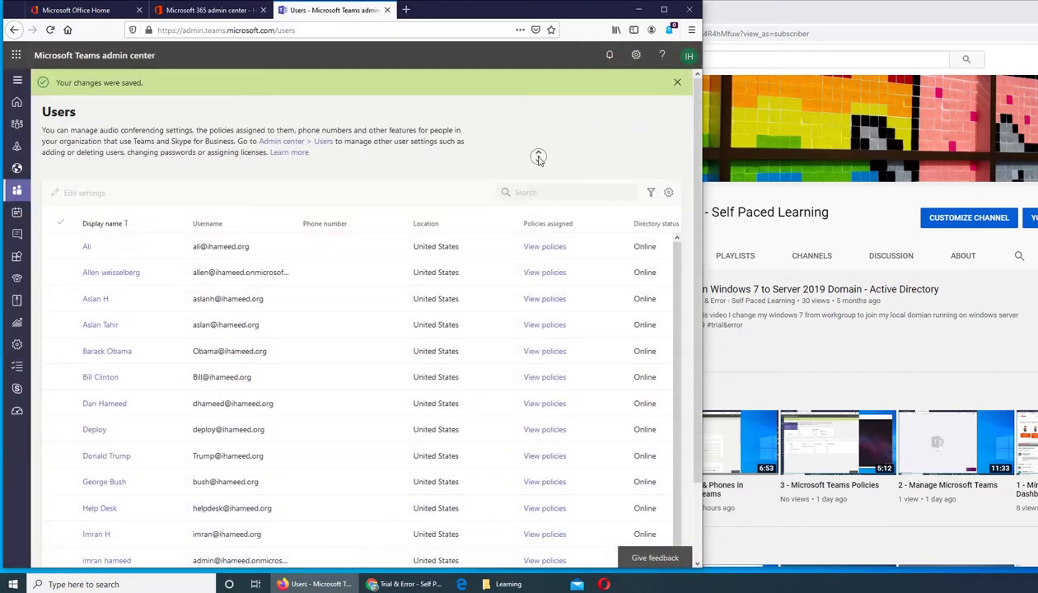
left_click(584, 160)
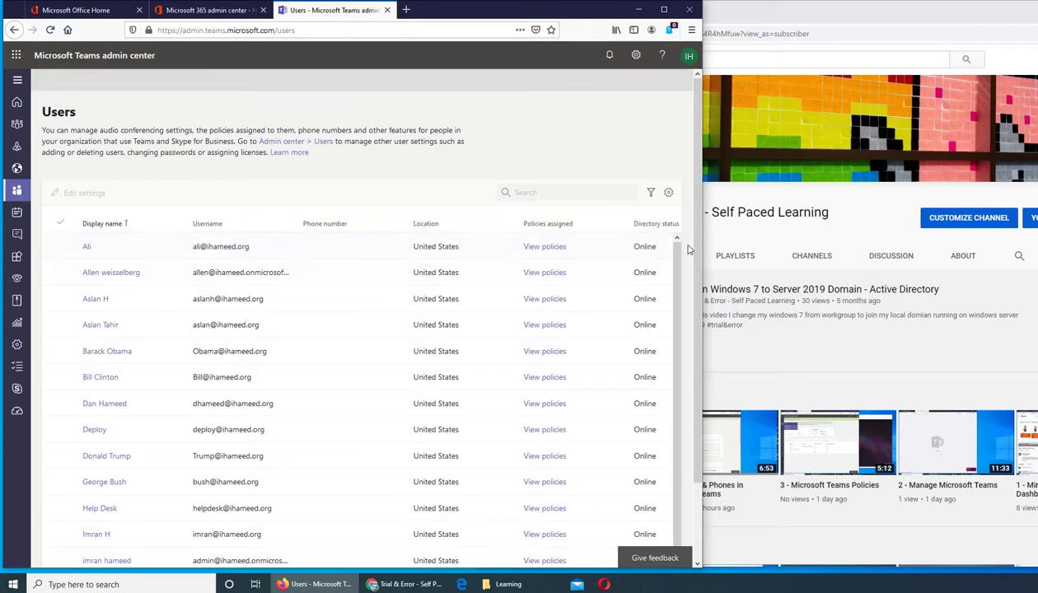
Step: Recheck the column settings without changes, then bring up the user filter panel
left_click(668, 192)
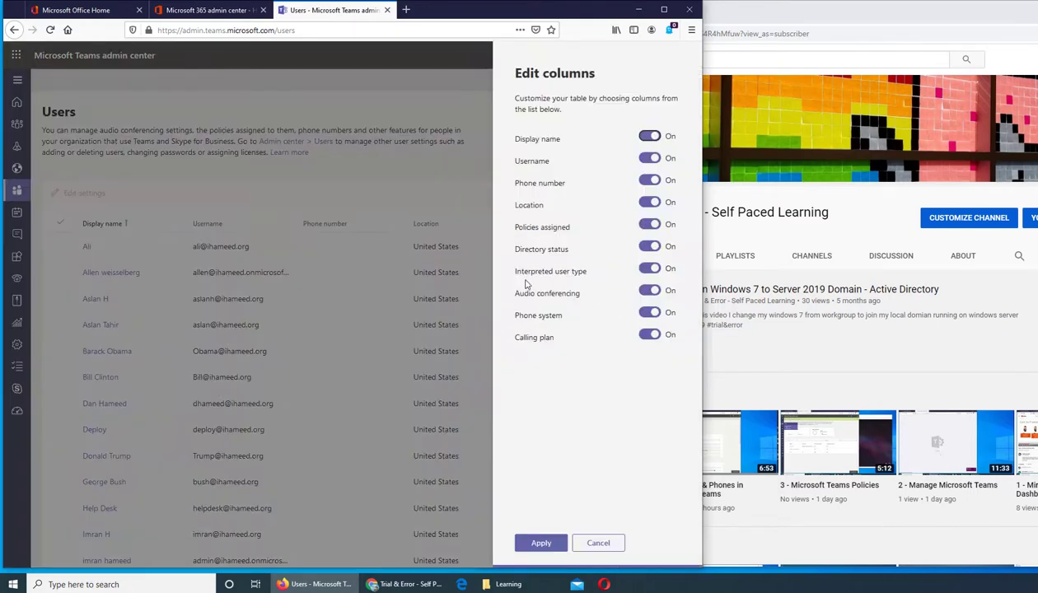
left_click(598, 546)
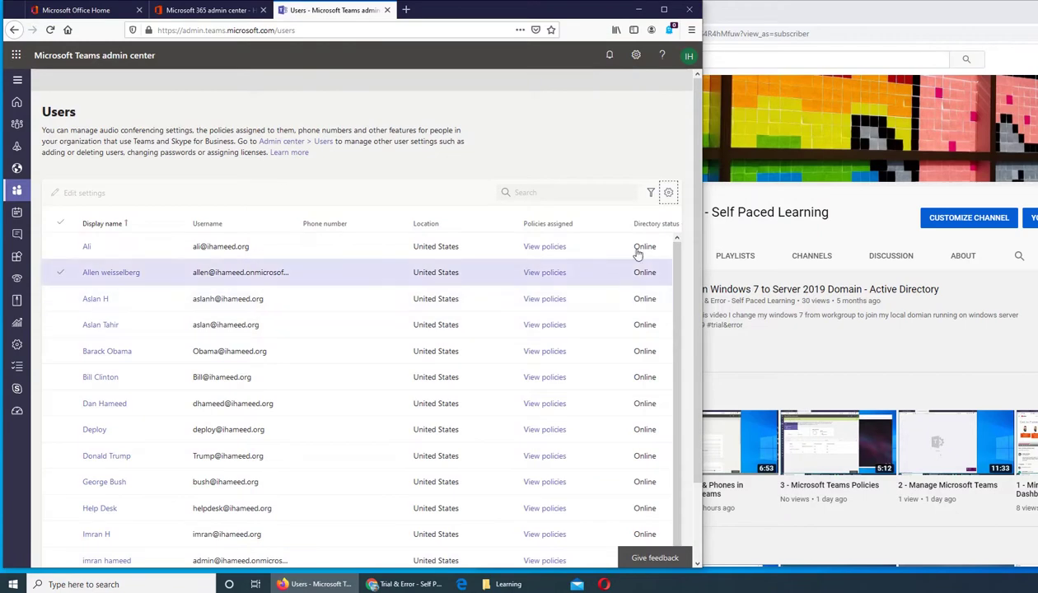
left_click(651, 193)
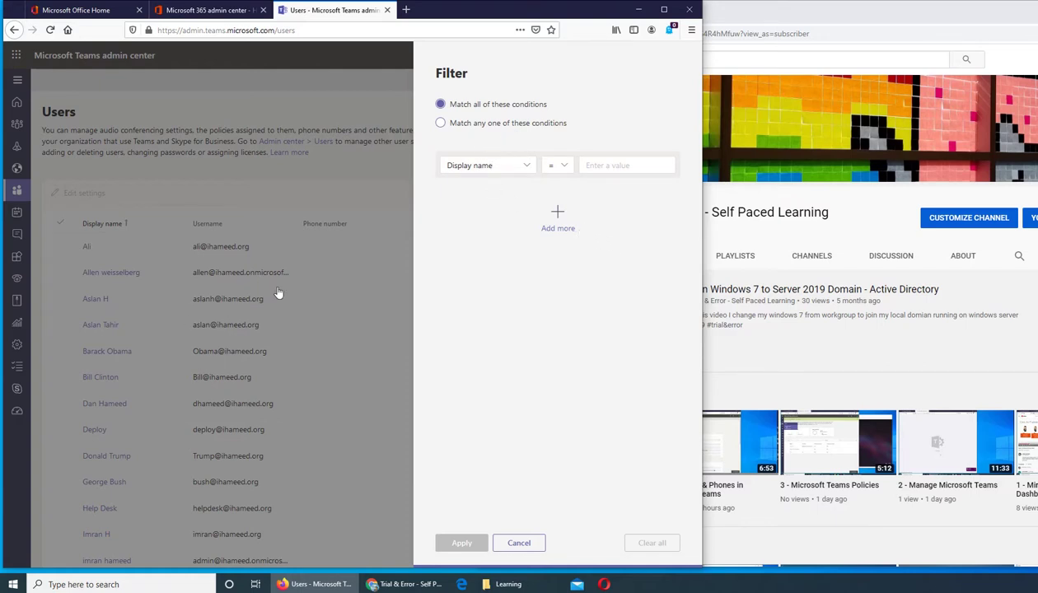
Step: Review the filter's operator and field choices, then close it without filtering
left_click(557, 166)
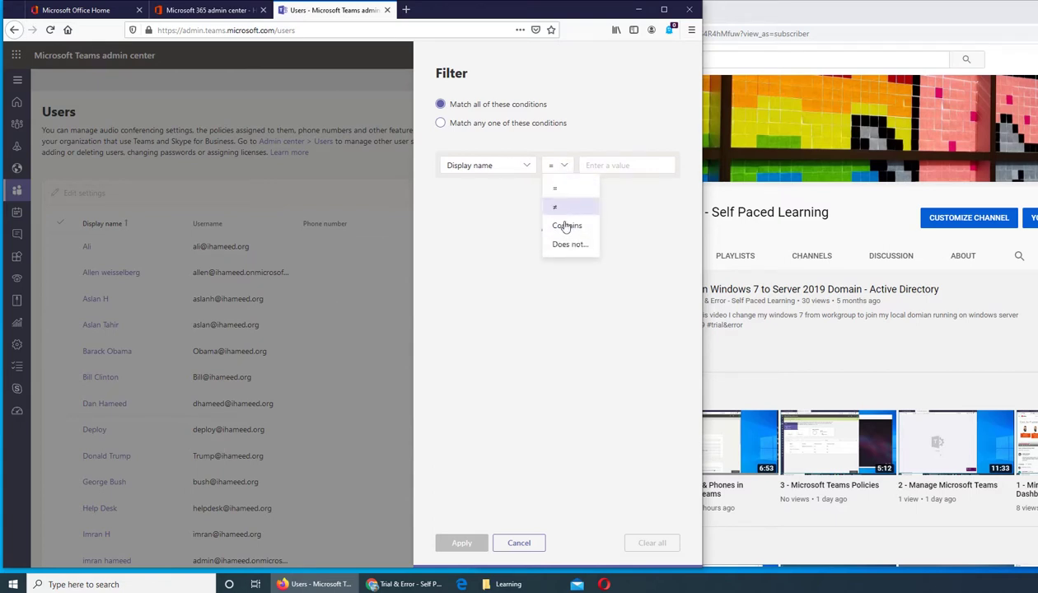
left_click(524, 168)
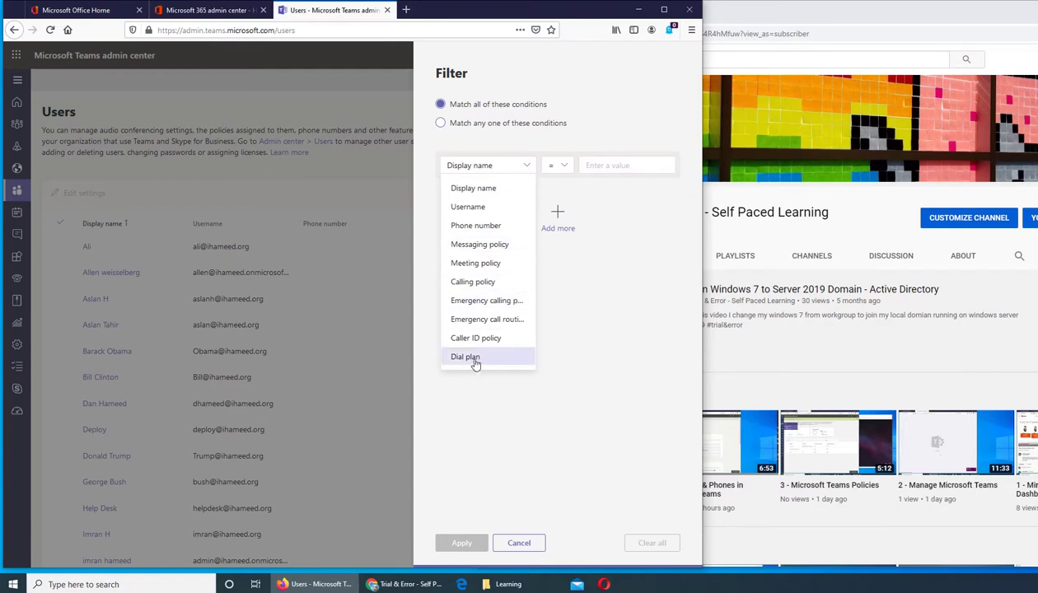
left_click(314, 165)
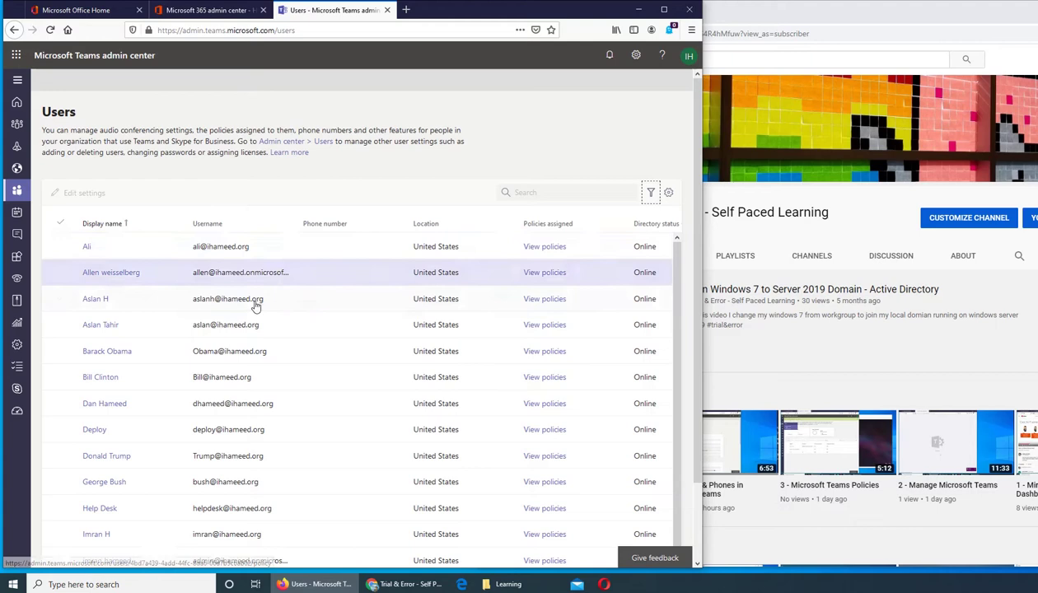
Step: Review the second user's assigned policies, then go back to the users list
left_click(540, 275)
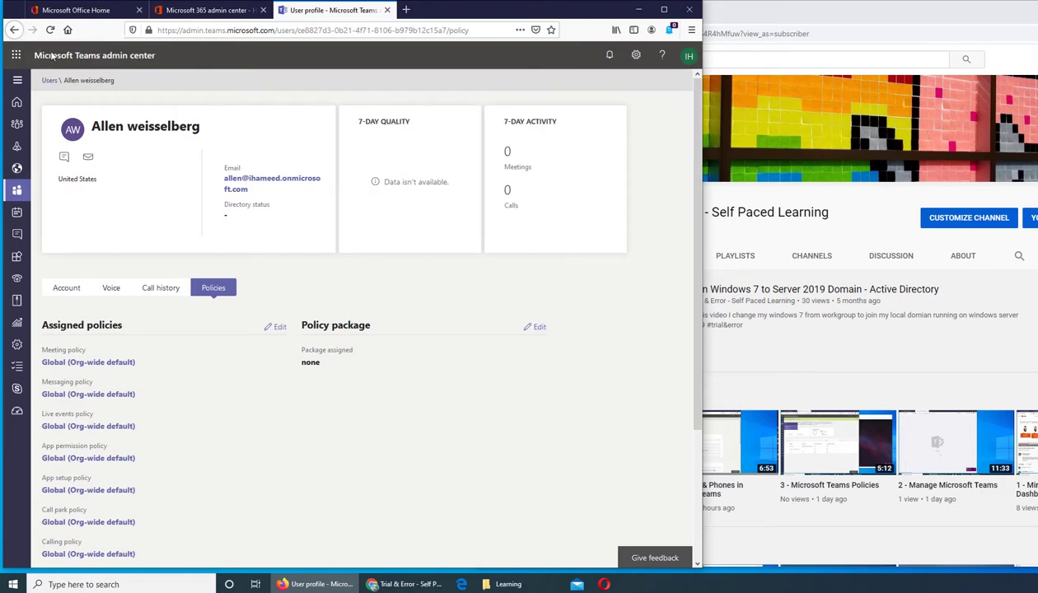
right_click(249, 105)
left_click(252, 107)
right_click(231, 91)
left_click(243, 104)
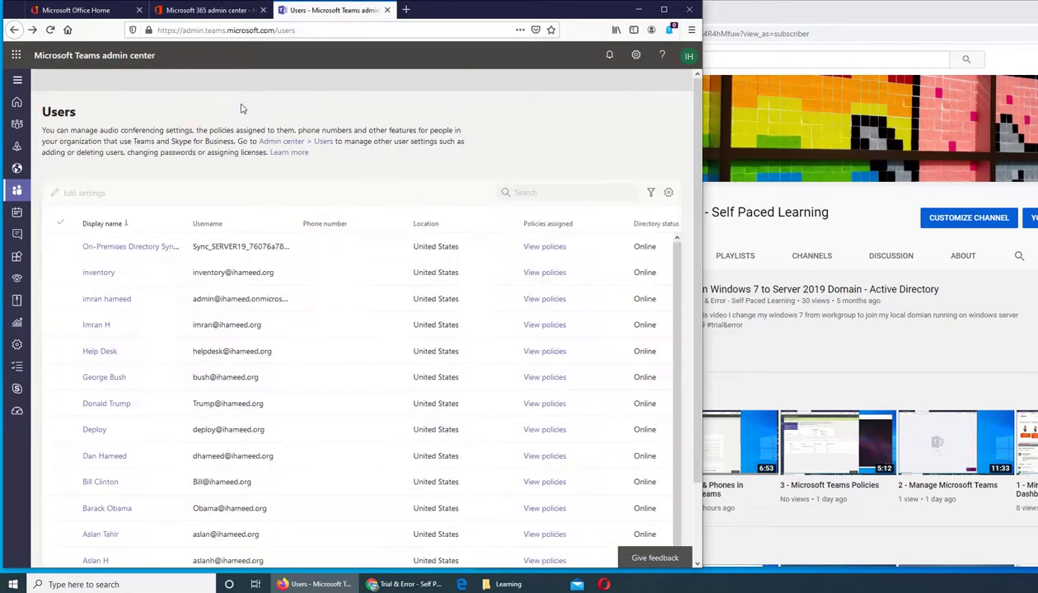
Step: Glance at another user's profile, then open the second user's profile overview
left_click(96, 326)
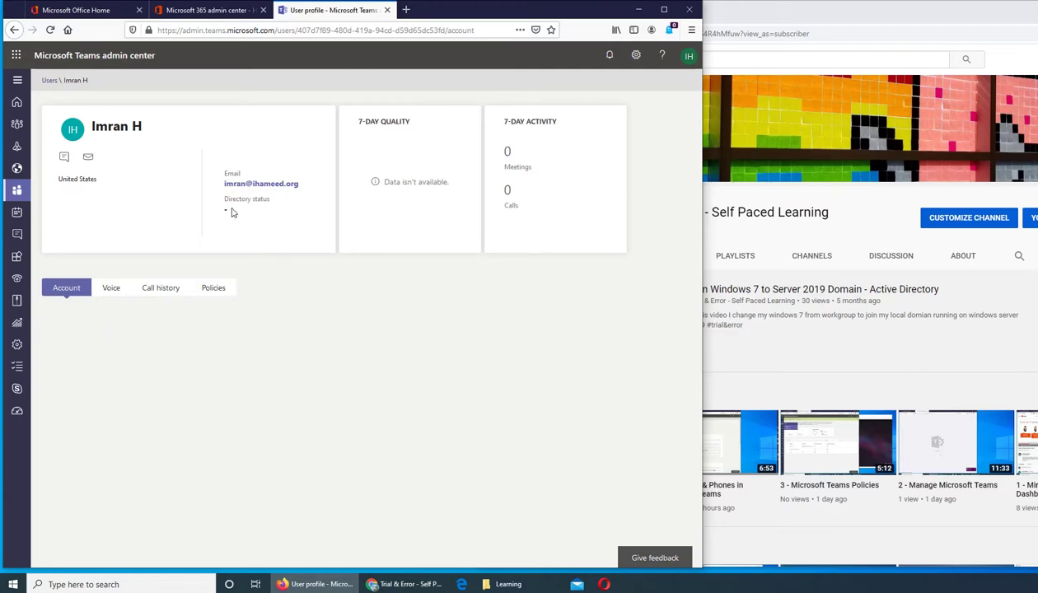
right_click(170, 117)
left_click(183, 126)
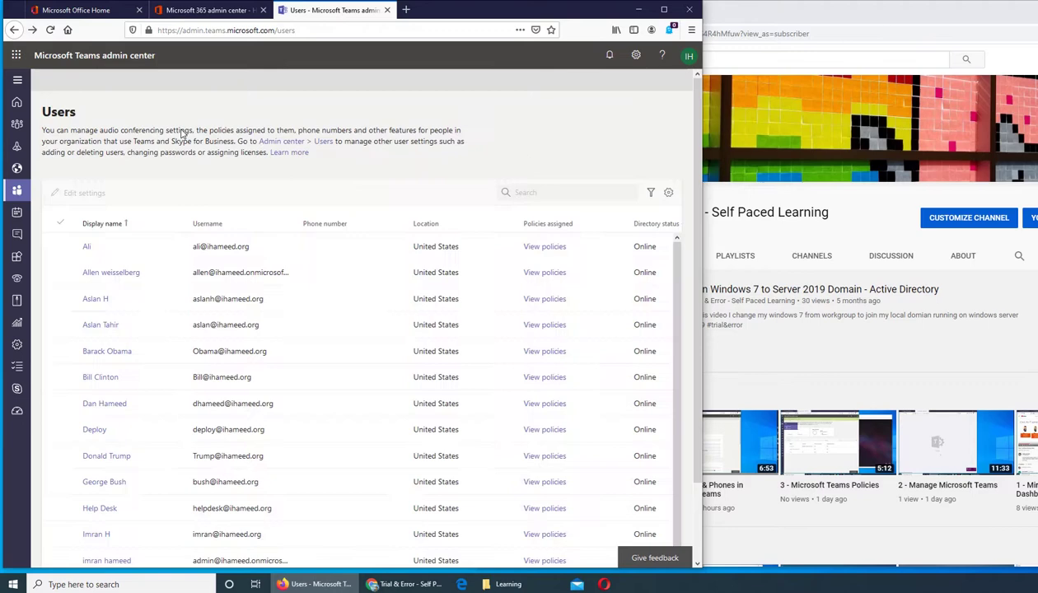
left_click(119, 272)
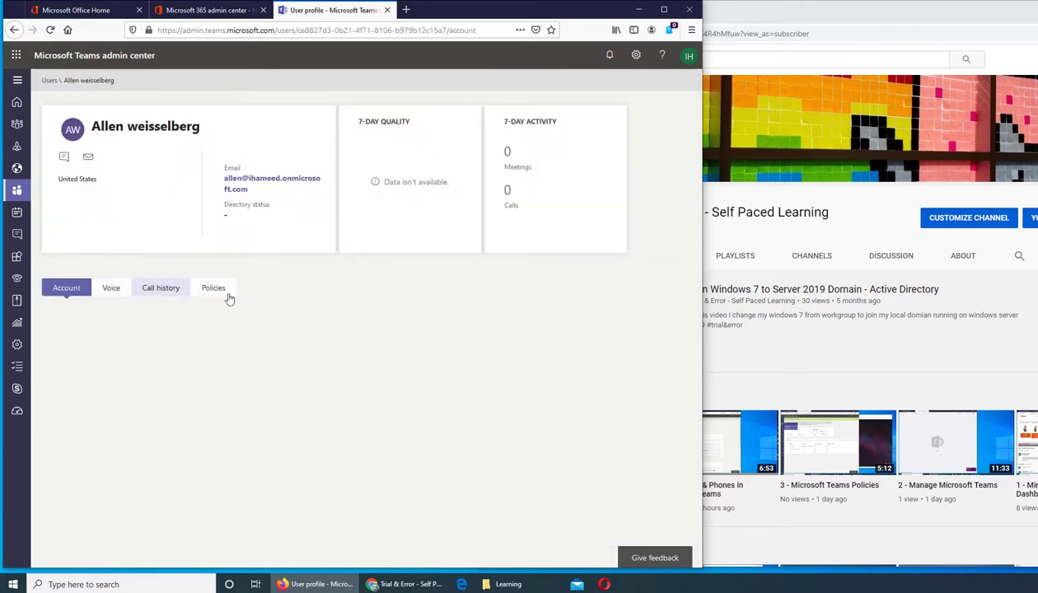
Step: Start a Skype for Business chat with the user, reposition the chat window, and return to the profile
left_click(64, 159)
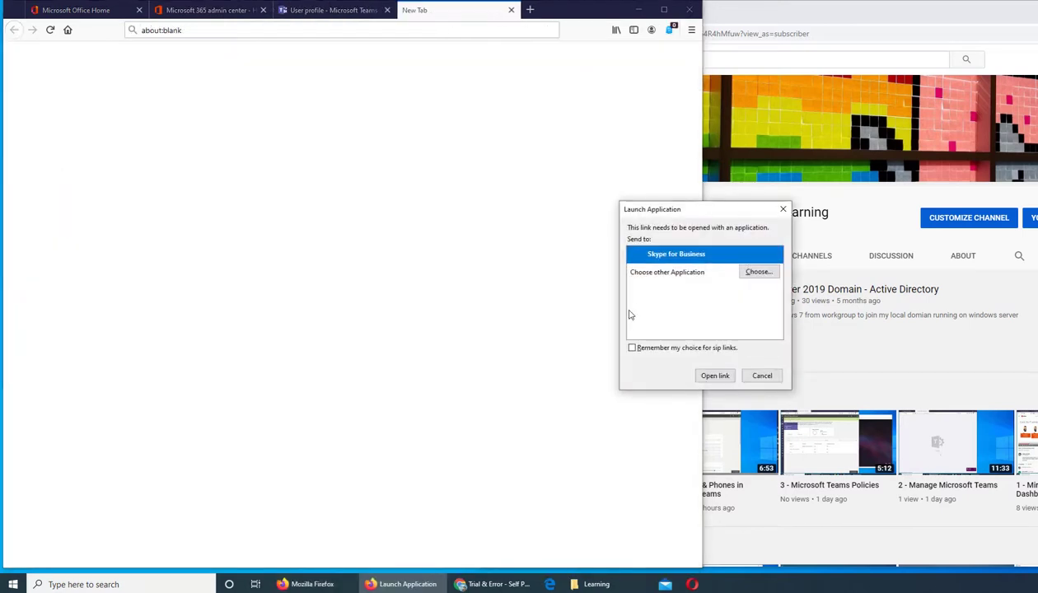
left_click(714, 375)
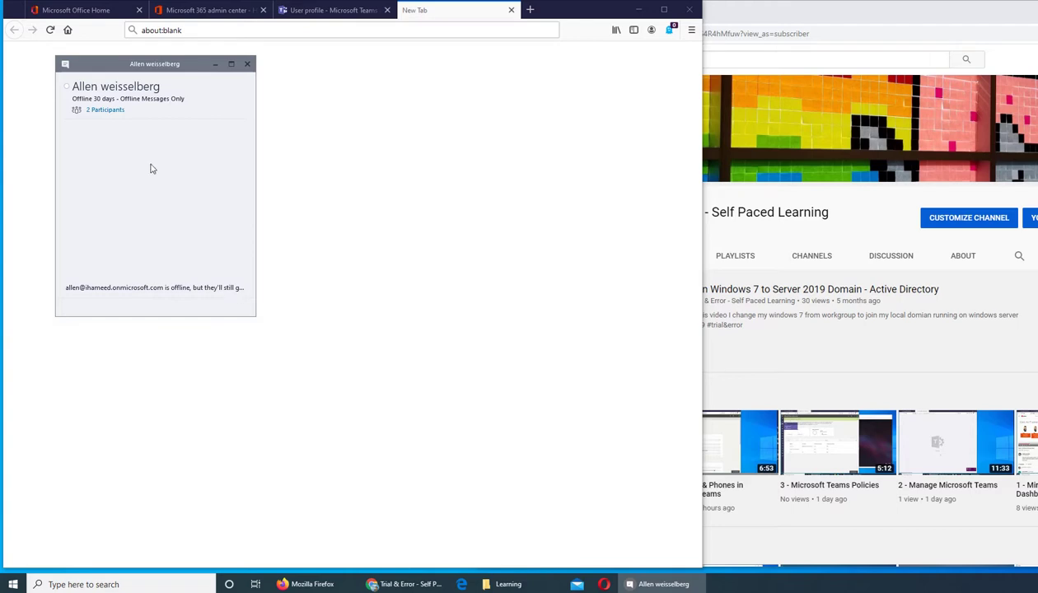
left_click(120, 145)
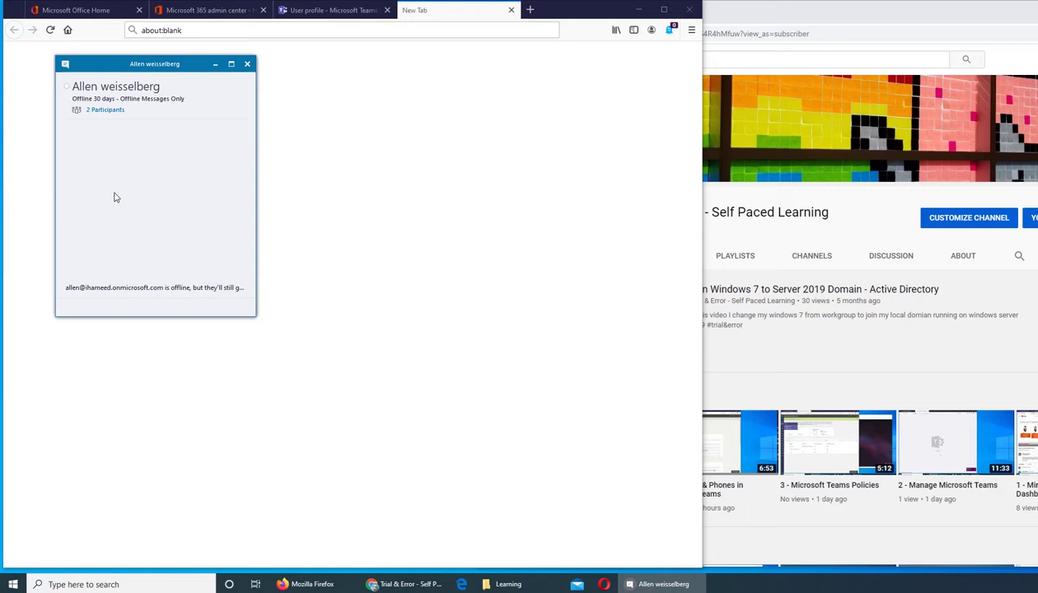
left_click_drag(181, 72, 298, 121)
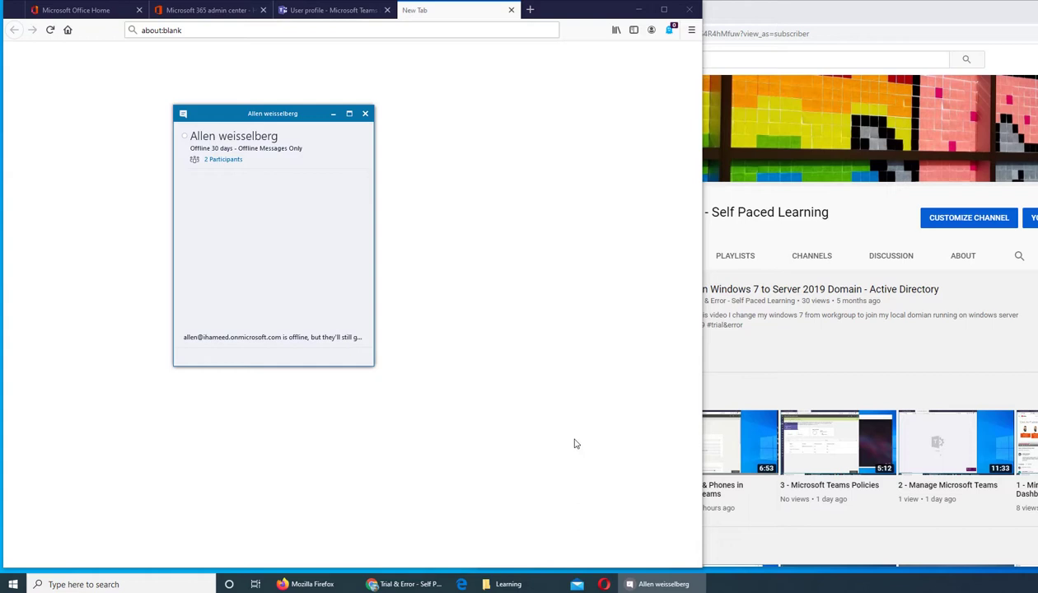
left_click(324, 10)
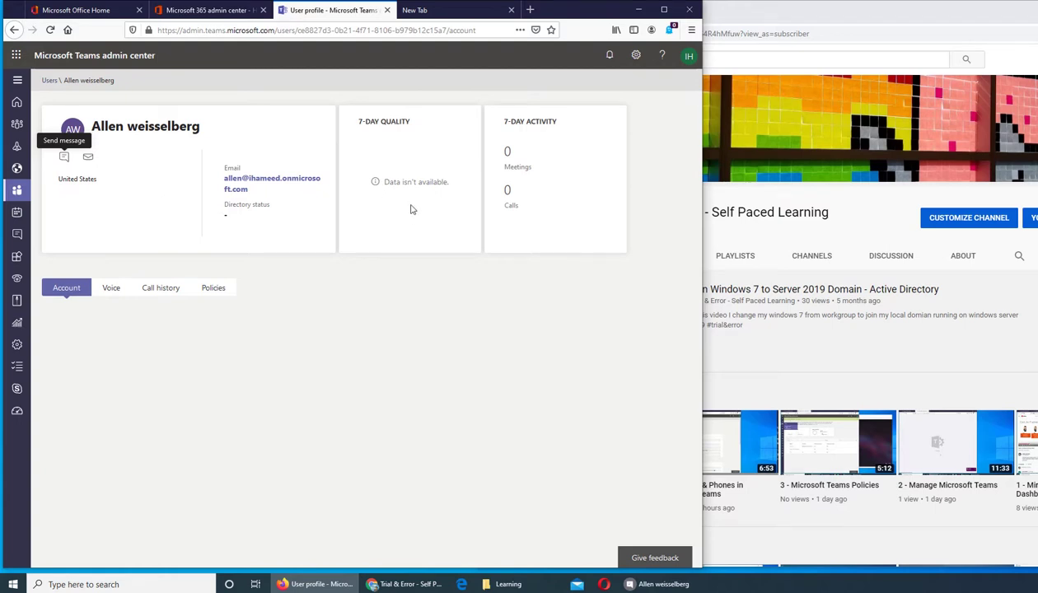
left_click(89, 158)
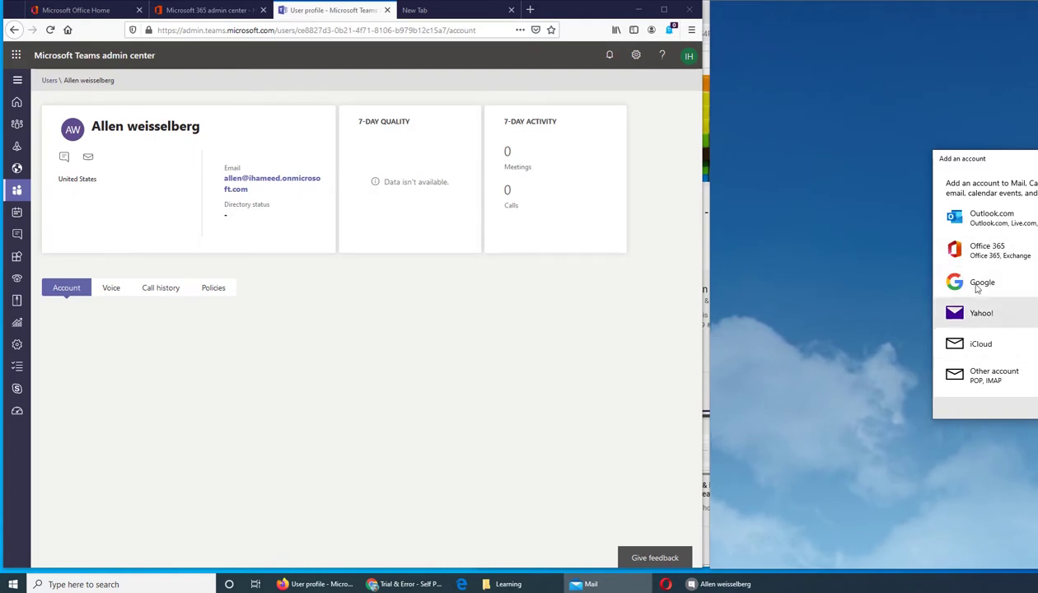
left_click(766, 336)
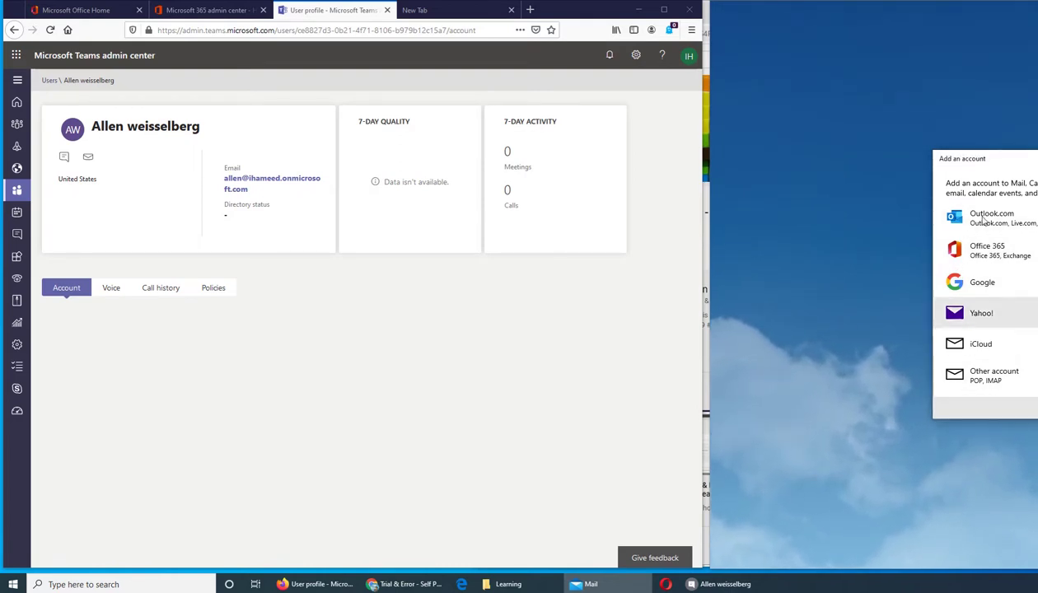
left_click(989, 178)
left_click_drag(1003, 158, 787, 151)
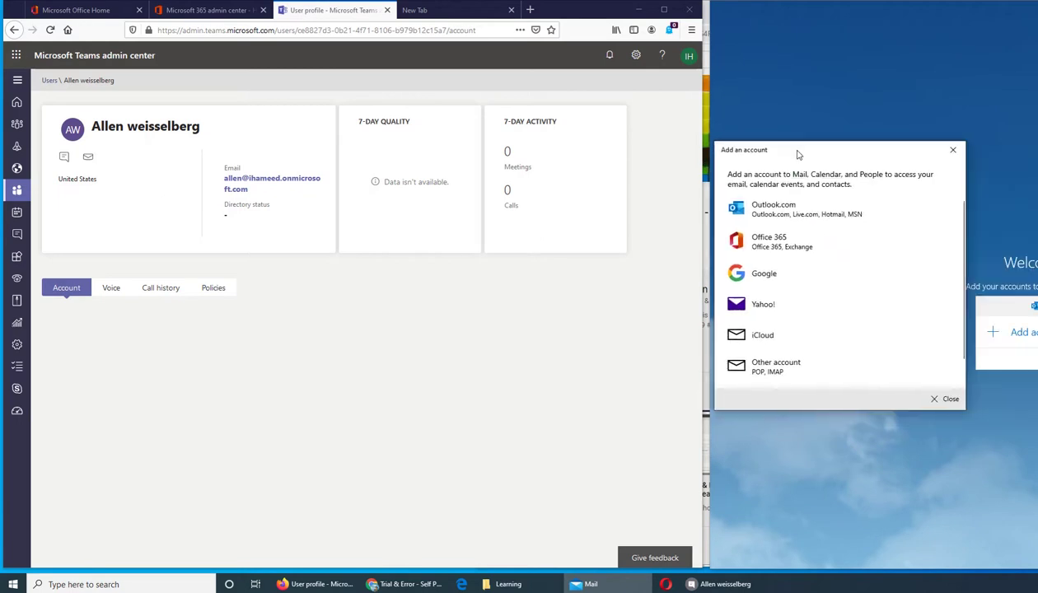
left_click(947, 398)
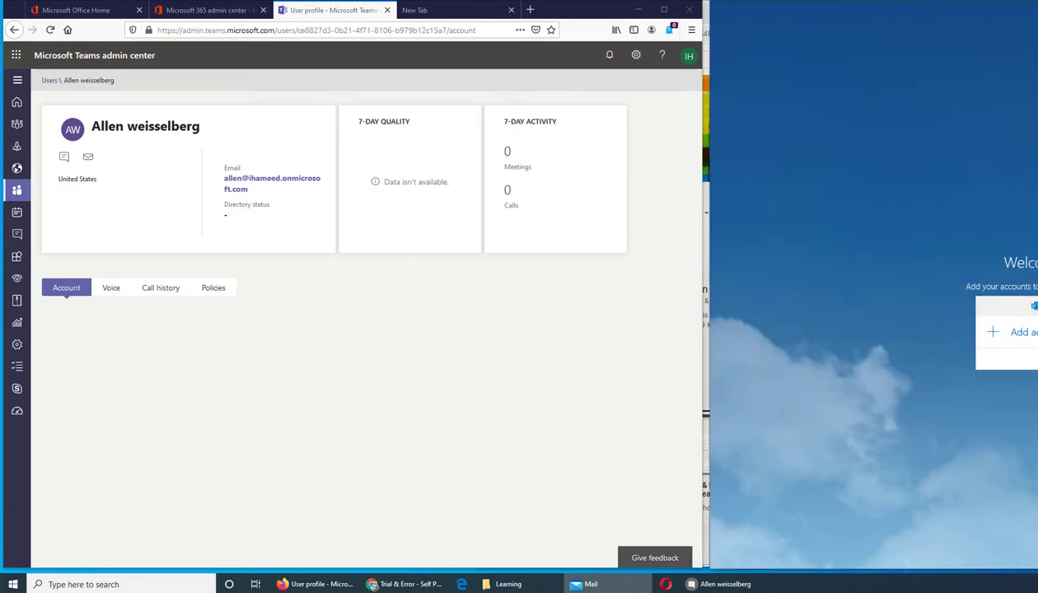
key("alt+F4")
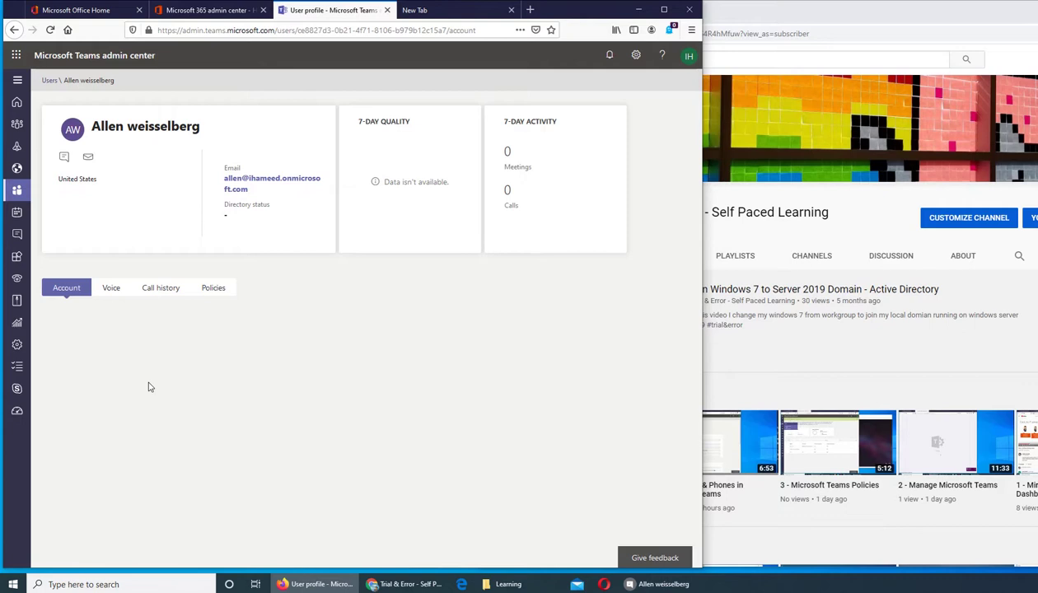
Step: Show the user's Voice settings and review Outbound calling, leaving it at Any destination
left_click(112, 292)
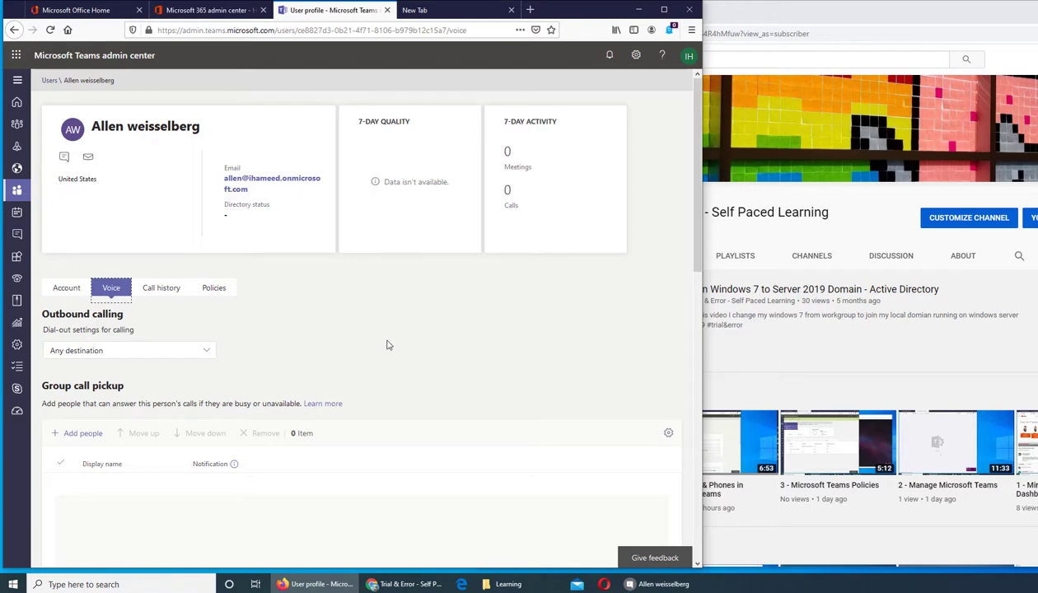
left_click(107, 350)
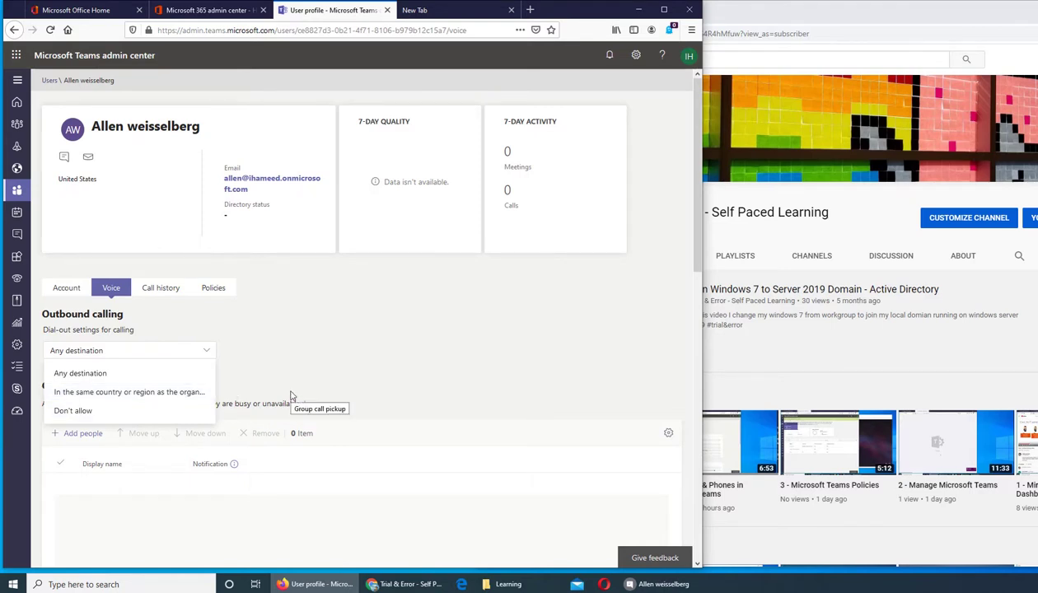
key("Escape")
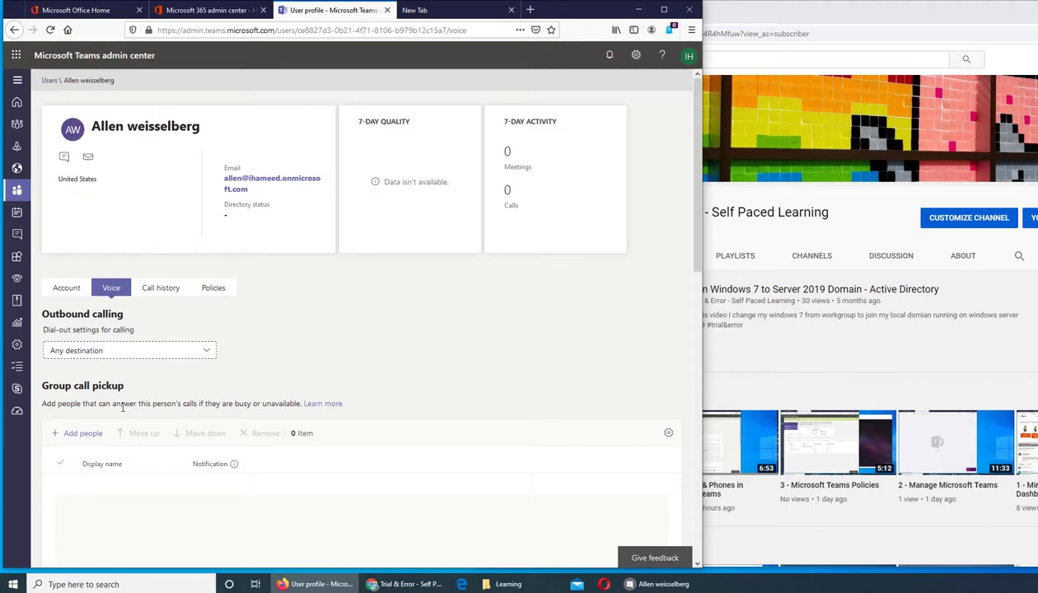
Step: Search for the colleague by name and add both matching accounts to group call pickup
left_click(78, 433)
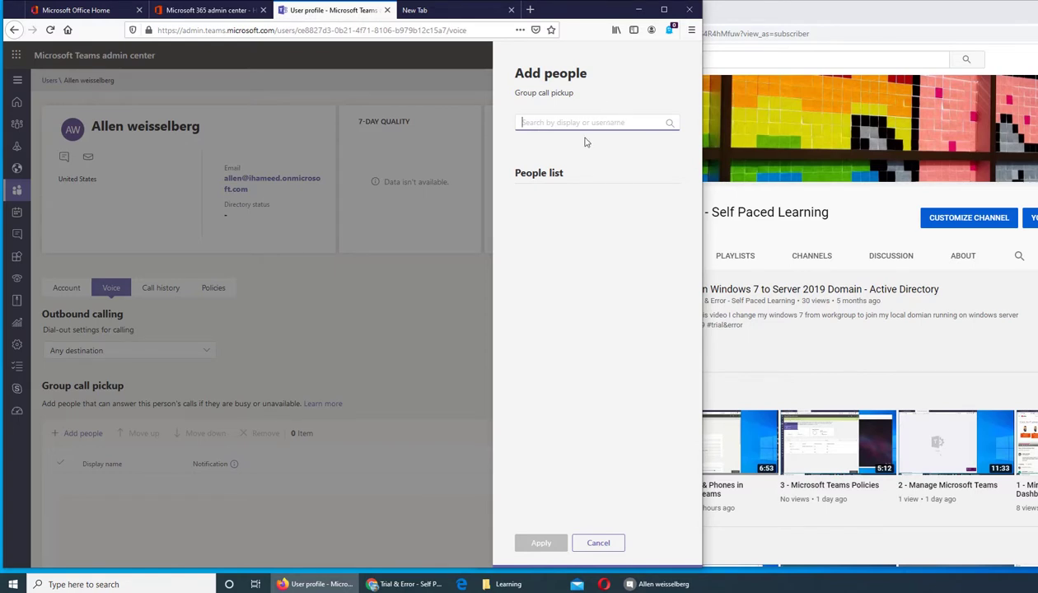
type("imran")
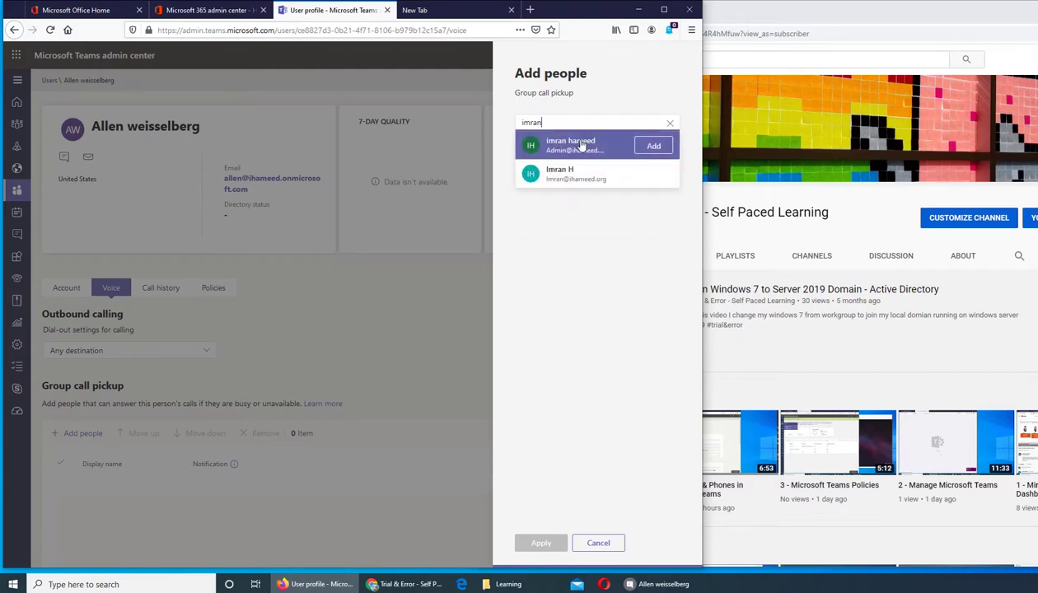
left_click(651, 146)
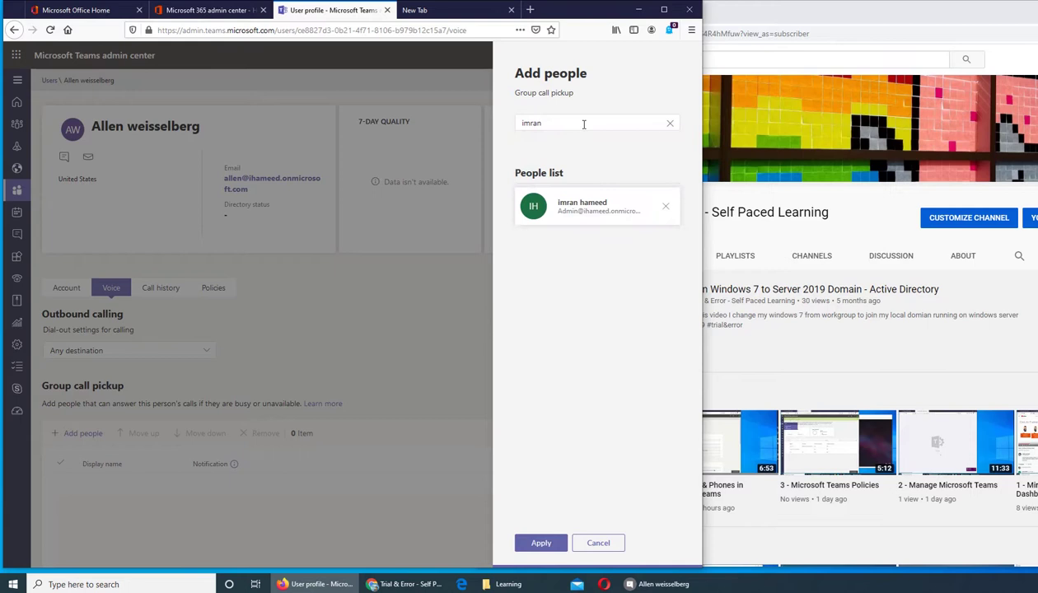
left_click(584, 122)
left_click(652, 175)
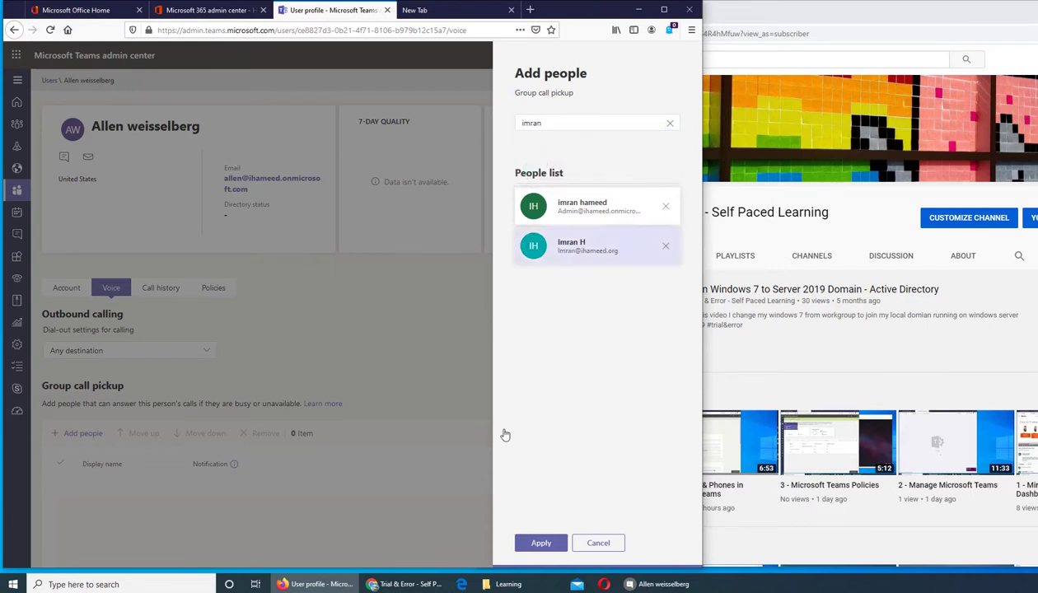
Step: Apply the two pickup members and keep the first member's notification at Ring
left_click(540, 545)
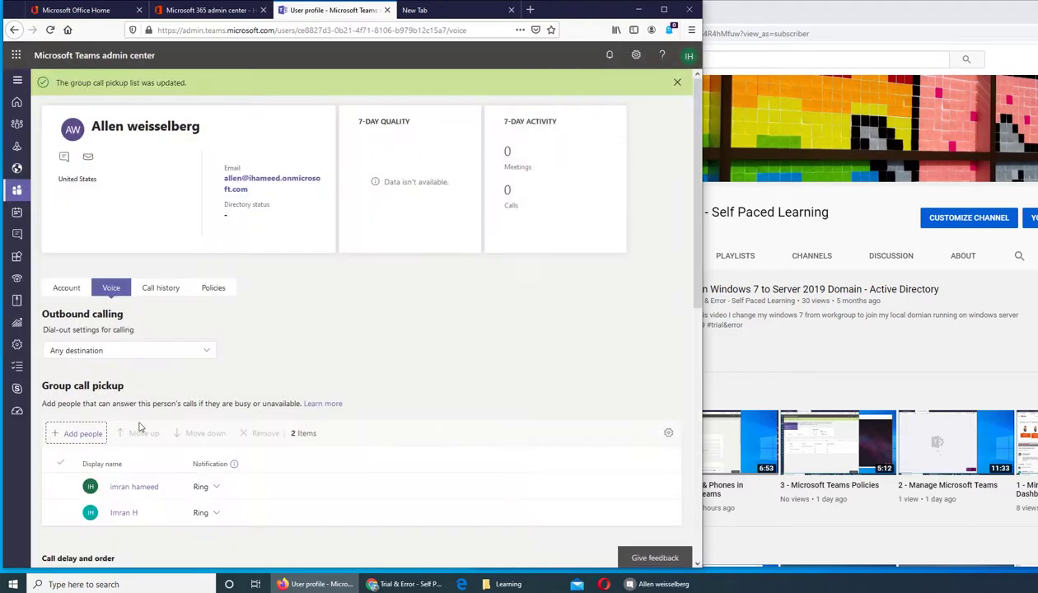
scroll(212, 487, "down", 3)
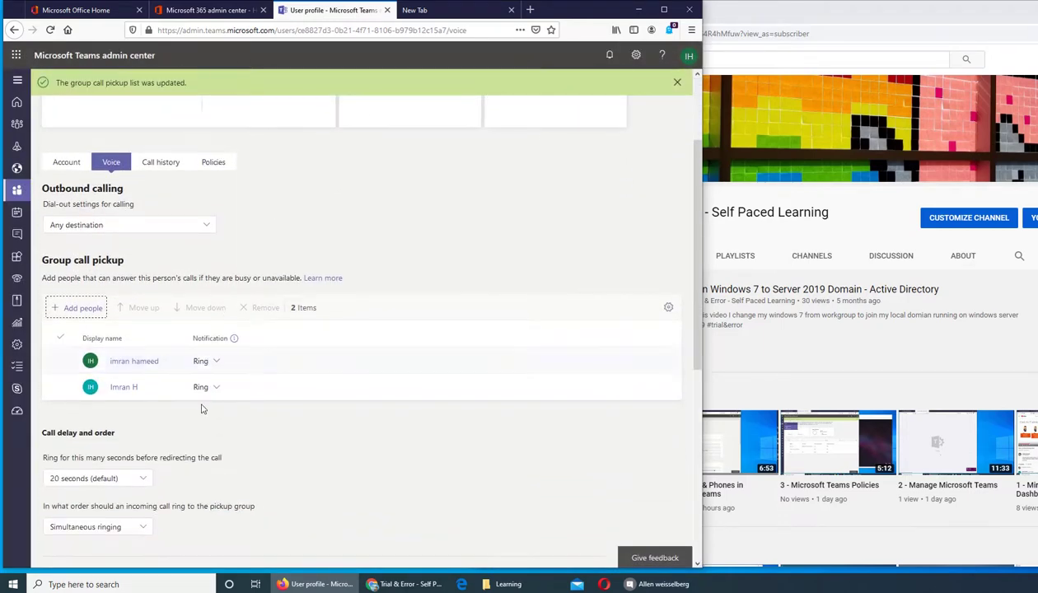
left_click(217, 363)
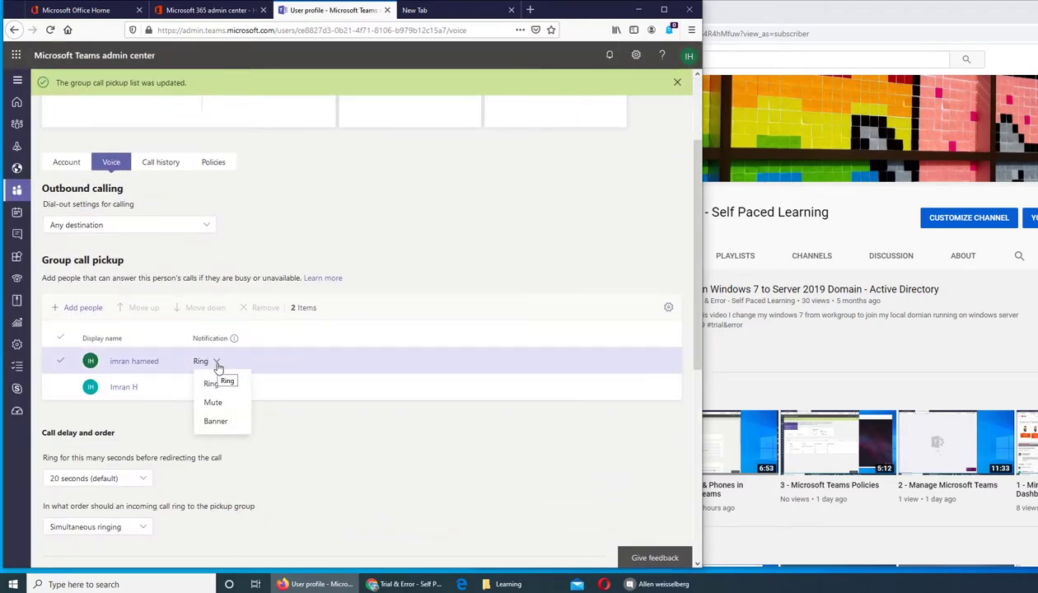
left_click(417, 271)
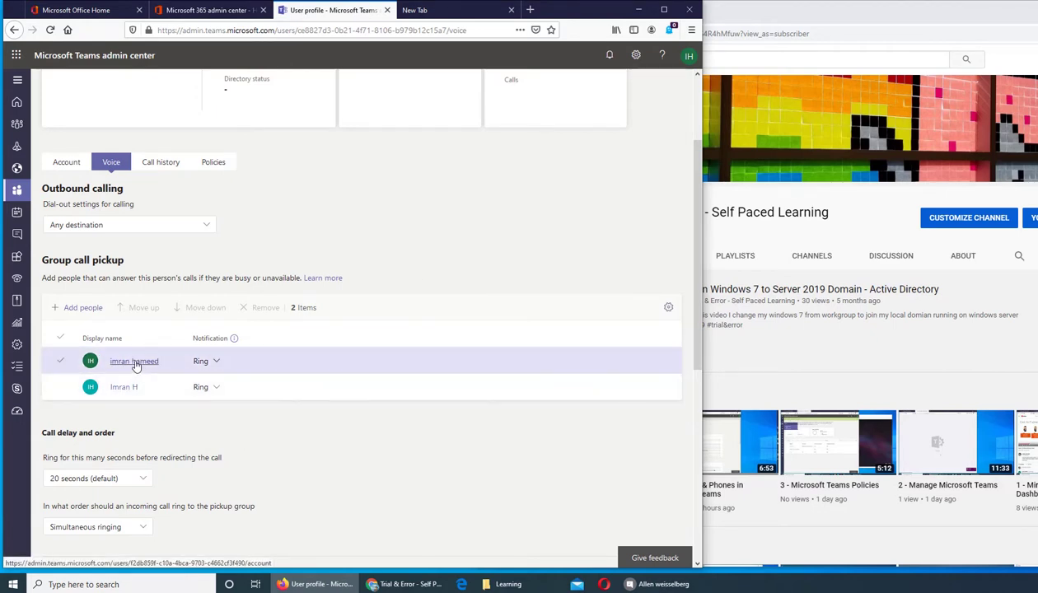
Step: Keep the pickup group's ringing order at Simultaneous ringing
scroll(391, 435, "down", 3)
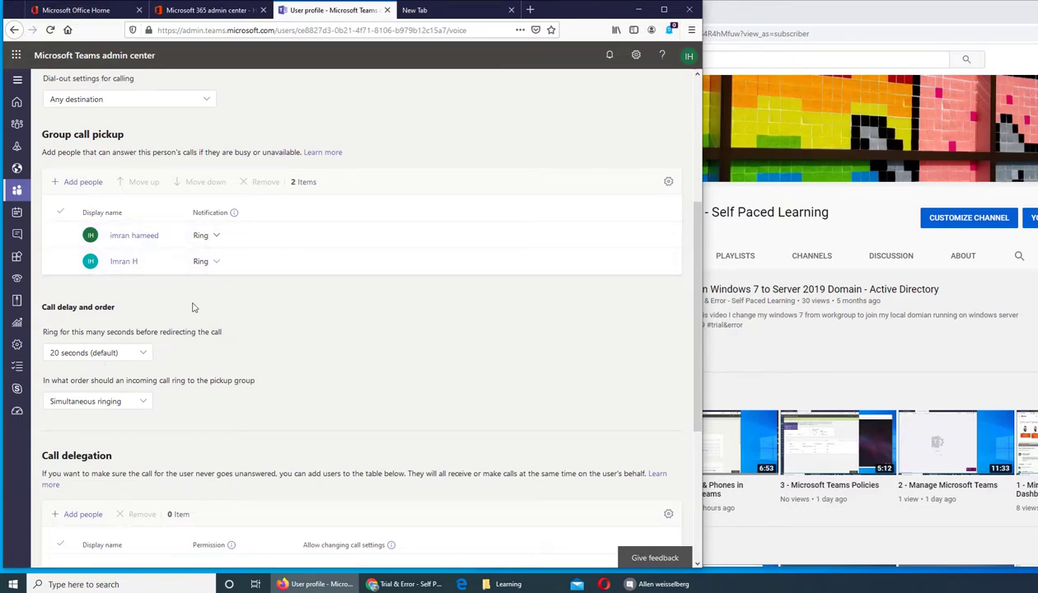
left_click(134, 401)
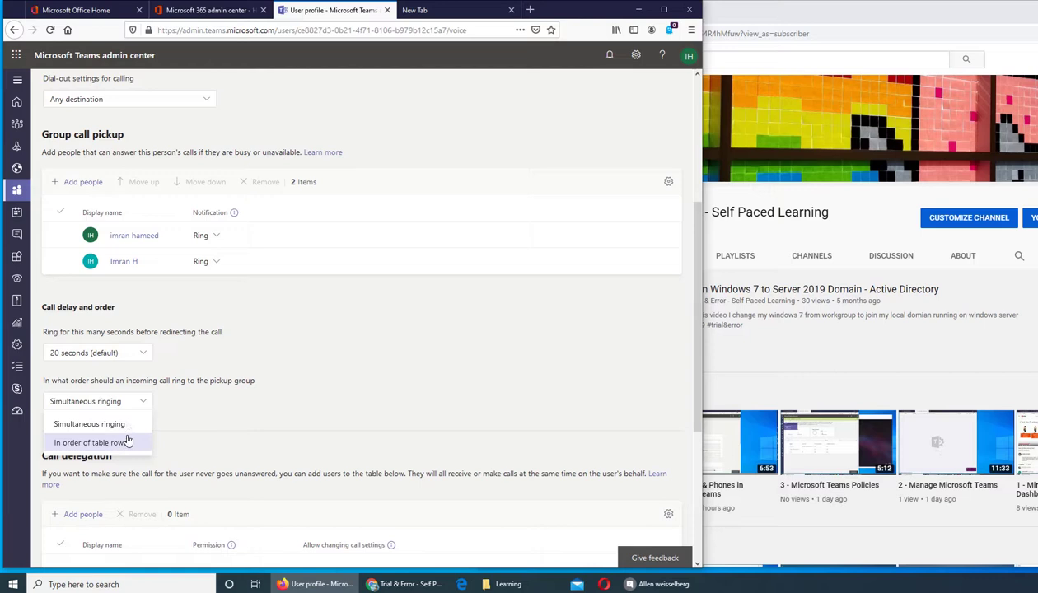
left_click(198, 387)
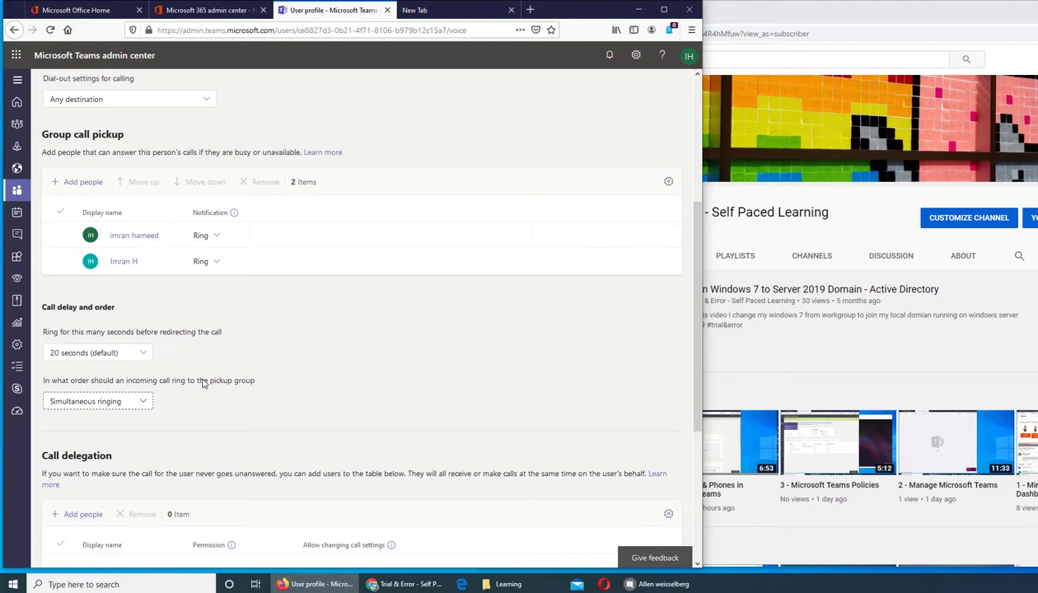
left_click(138, 403)
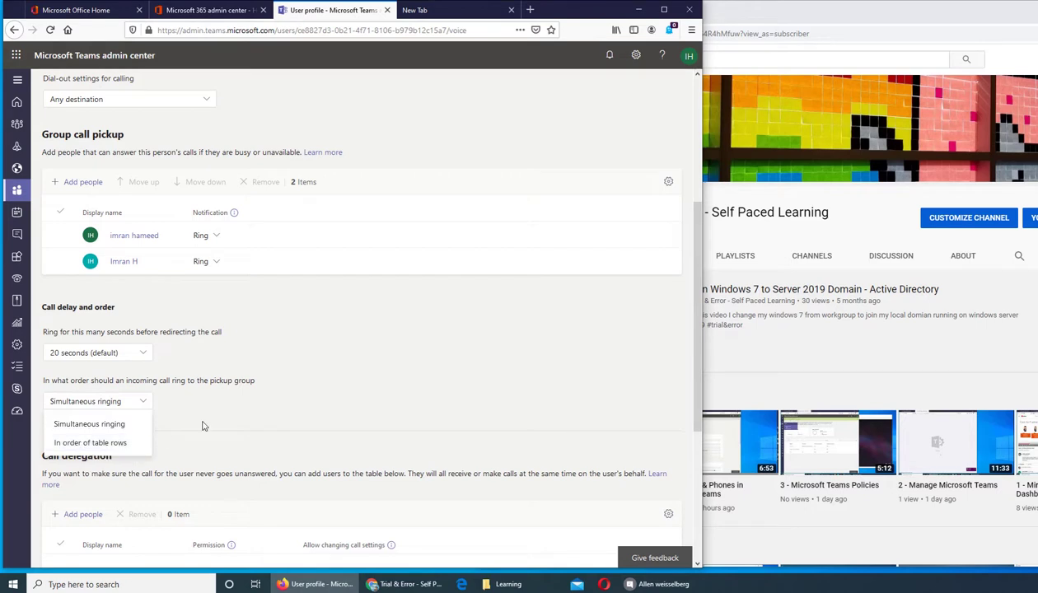
left_click(238, 390)
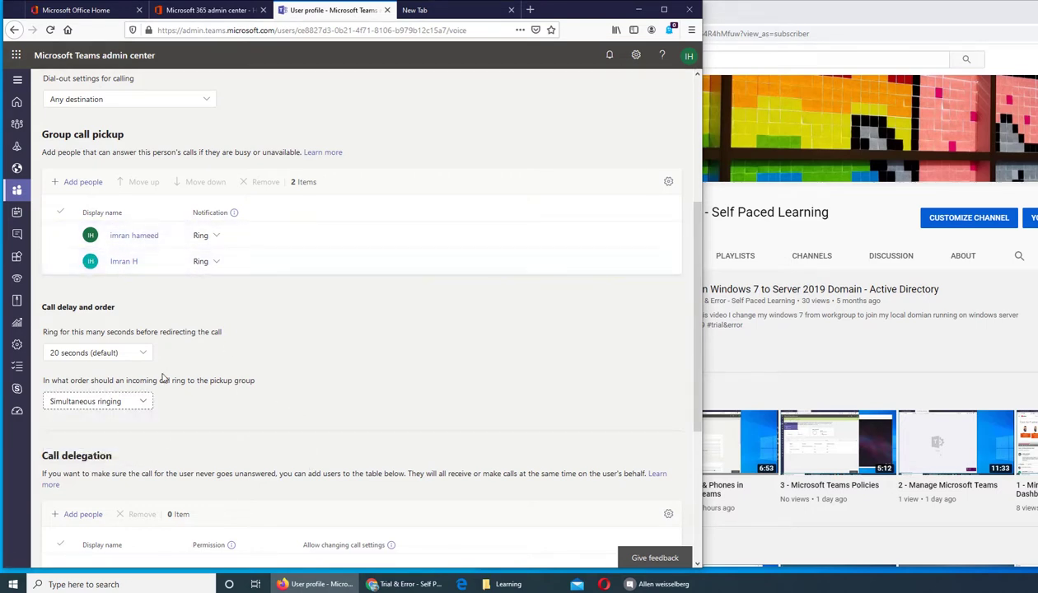
left_click(142, 356)
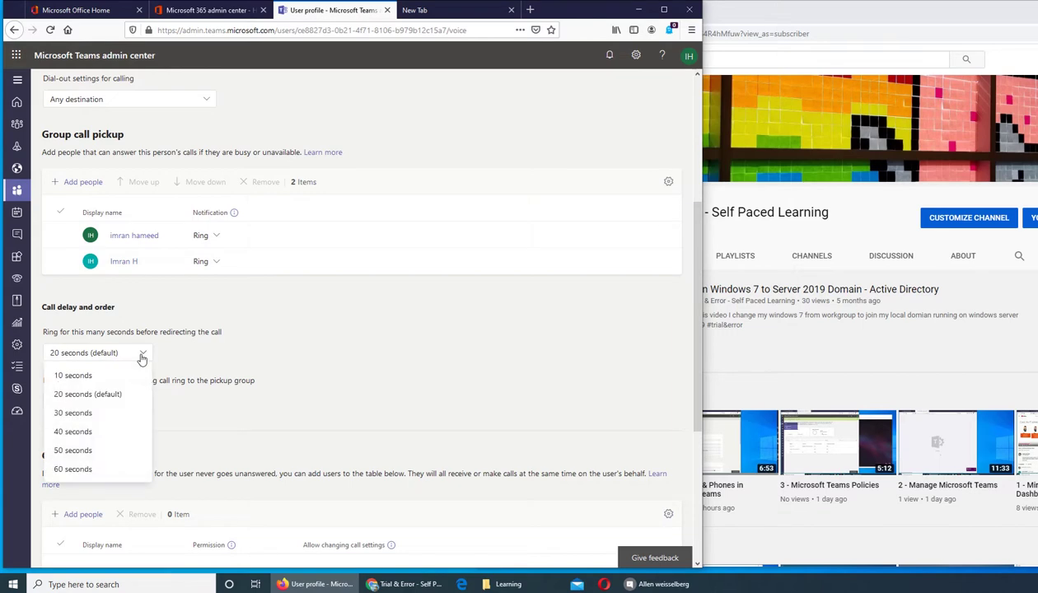
left_click(142, 356)
scroll(403, 368, "down", 3)
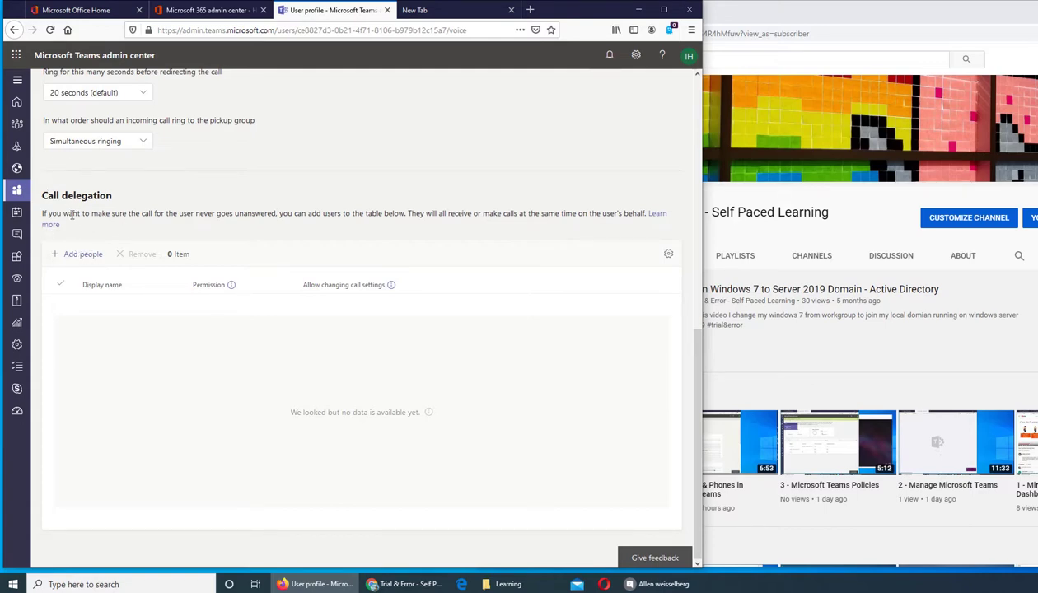
scroll(255, 211, "up", 5)
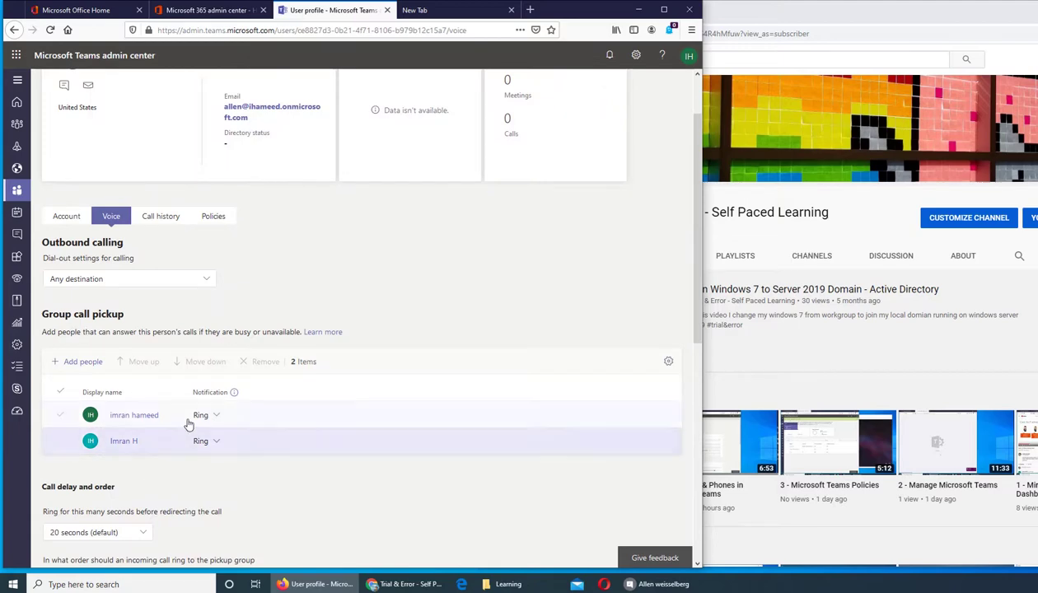
scroll(188, 421, "down", 5)
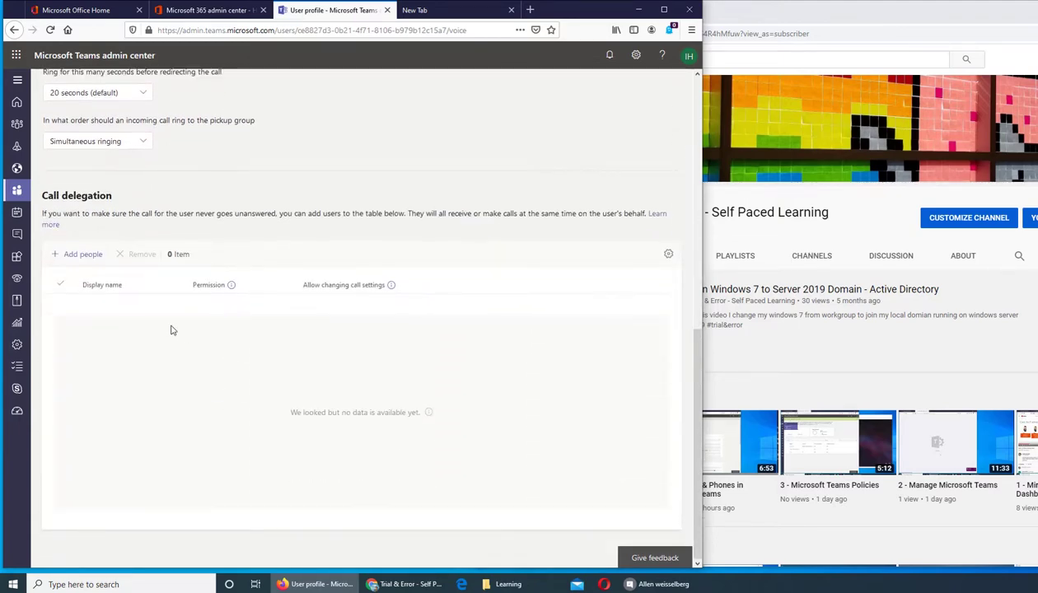
Step: Search for the colleague by name and save them as the user's call delegate
left_click(83, 260)
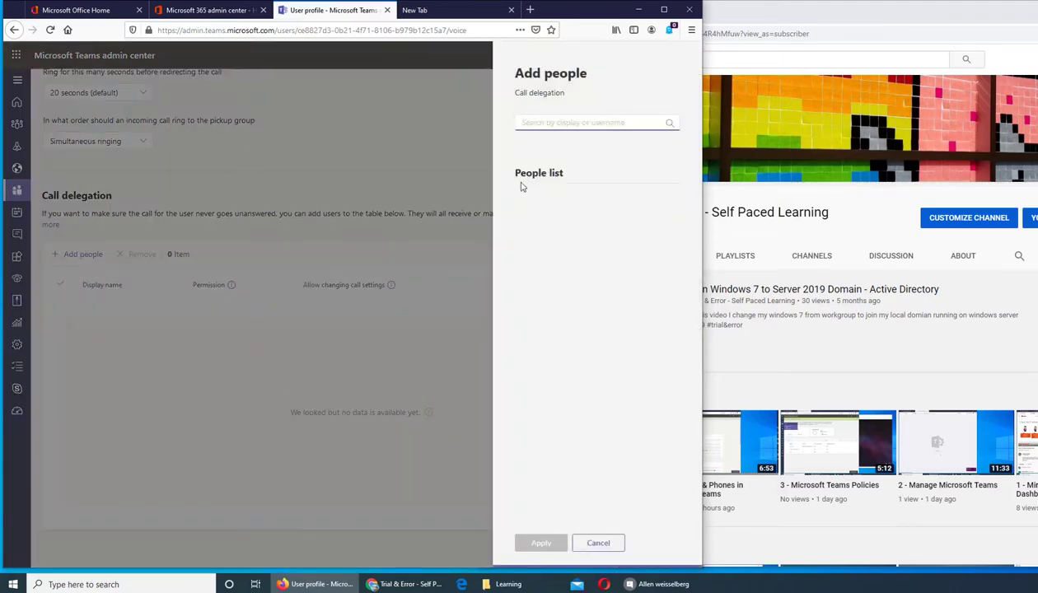
type("ali")
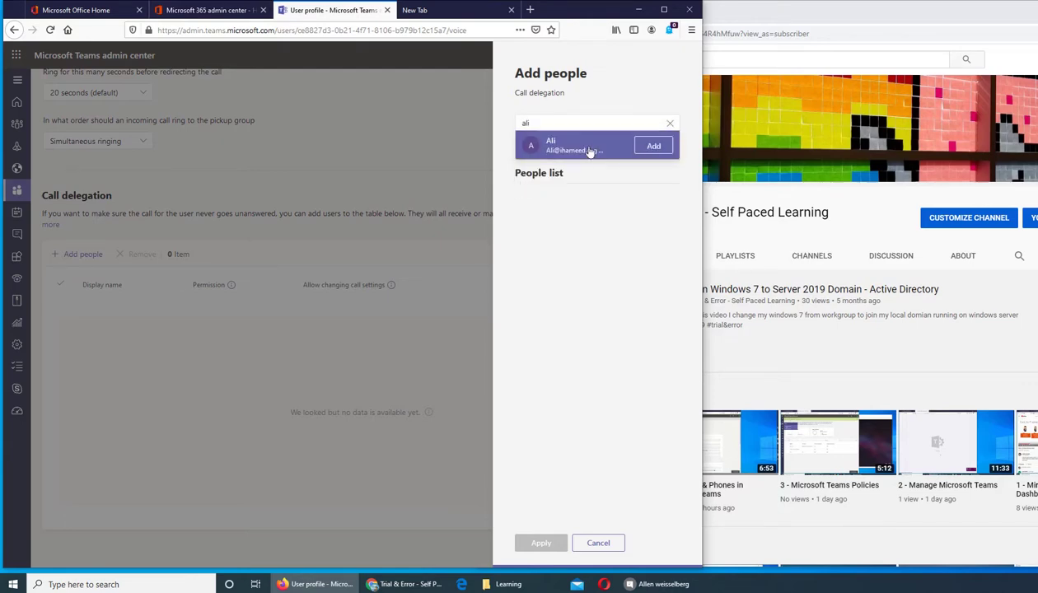
left_click(653, 147)
left_click(541, 544)
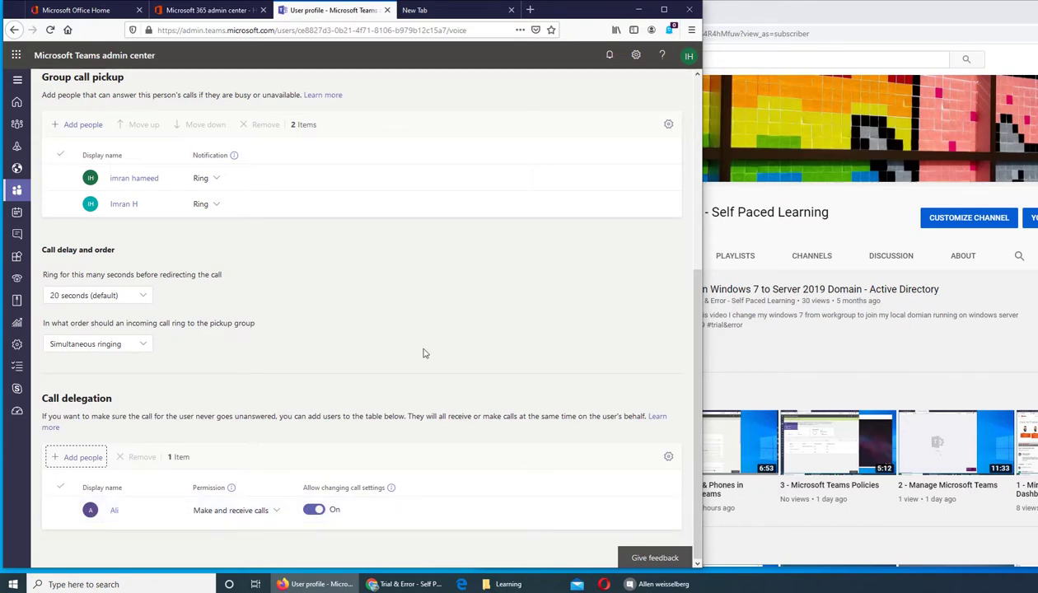
scroll(425, 352, "up", 5)
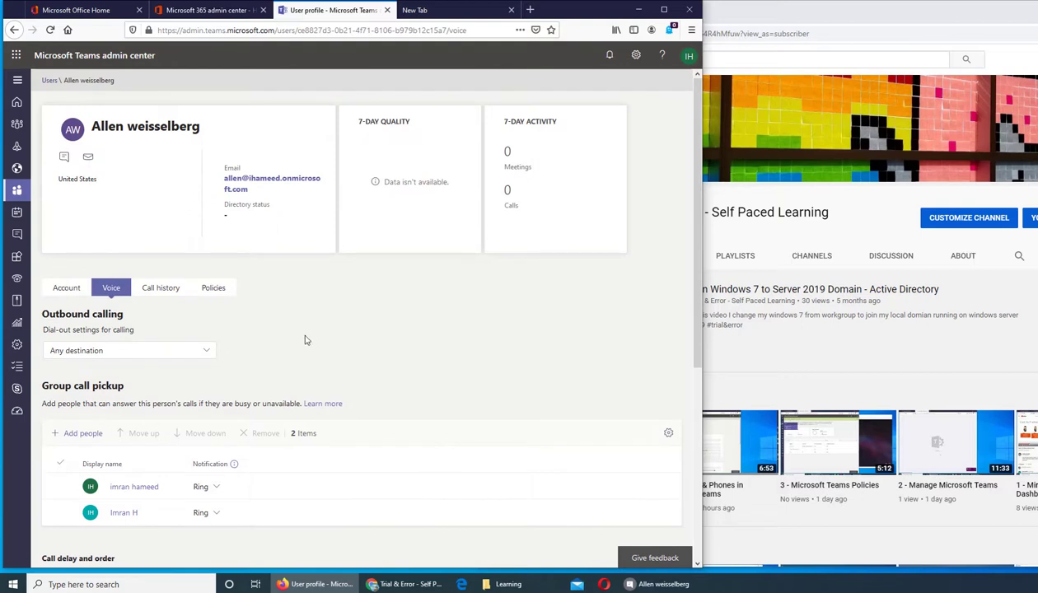
Step: View the user's call history, then their Policies tab
left_click(160, 287)
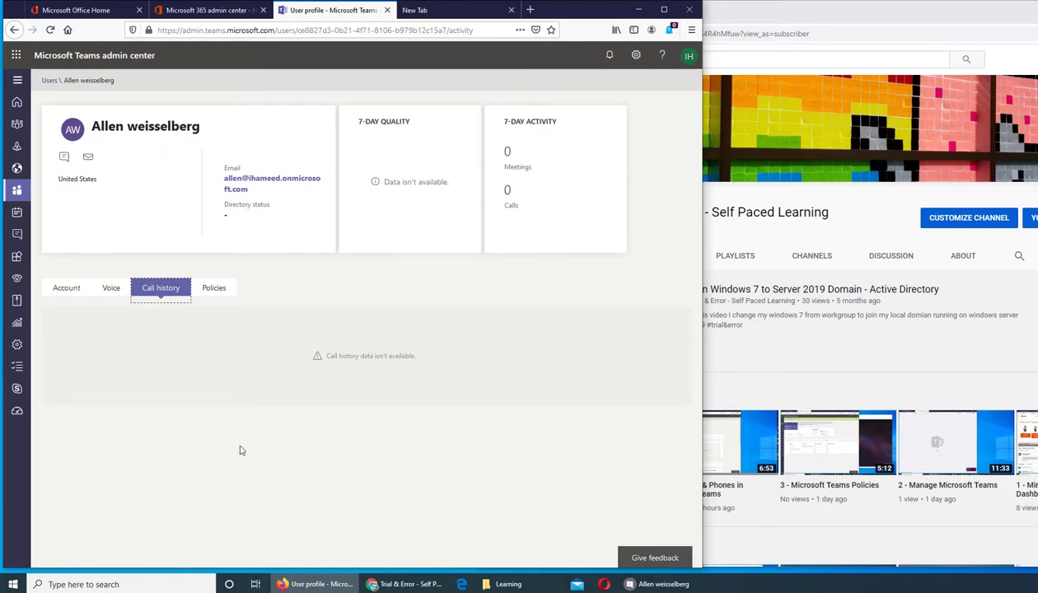
left_click(226, 290)
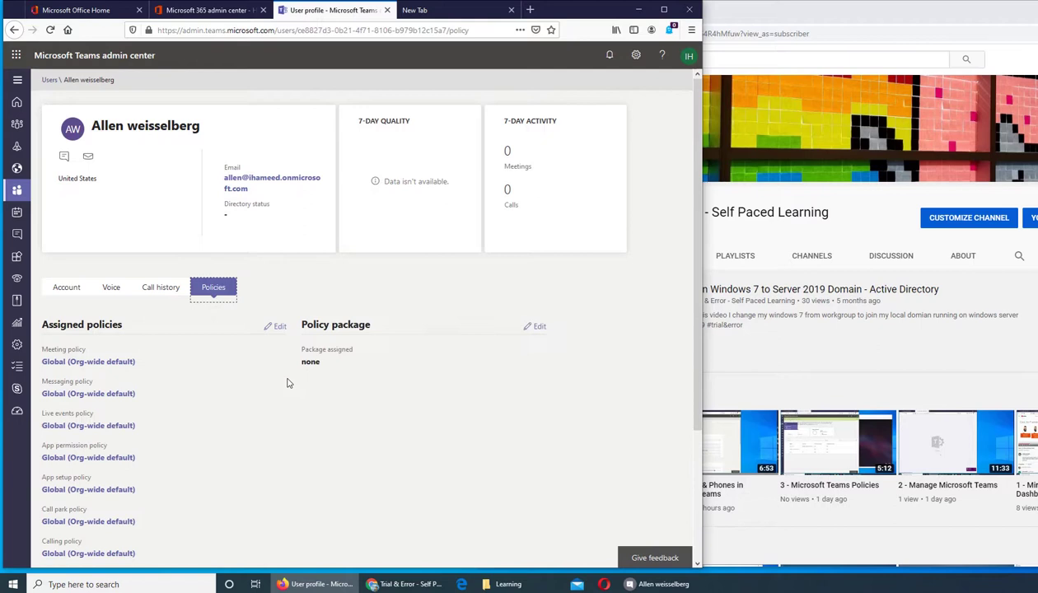
scroll(288, 382, "down", 3)
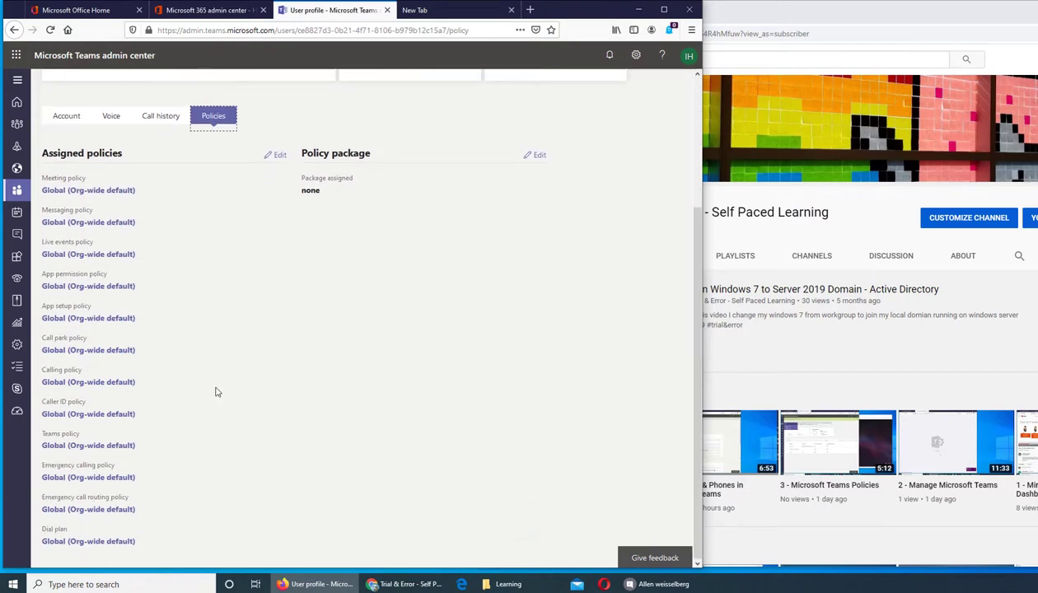
Step: Open the assigned Teams policy, cancel without changes, and return to the Global (Org-wide default) policy list
left_click(75, 446)
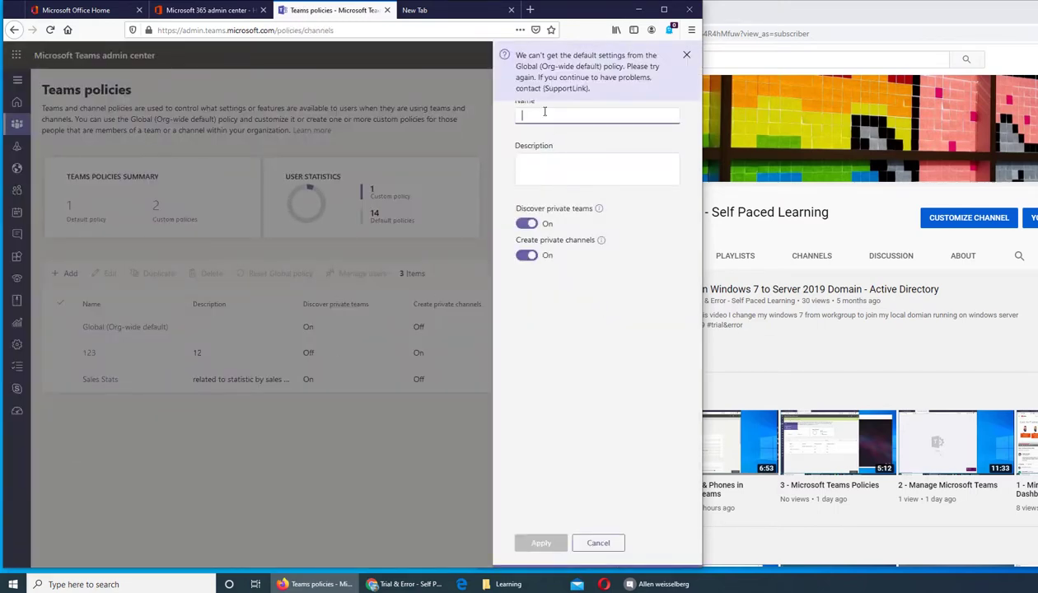
left_click(590, 545)
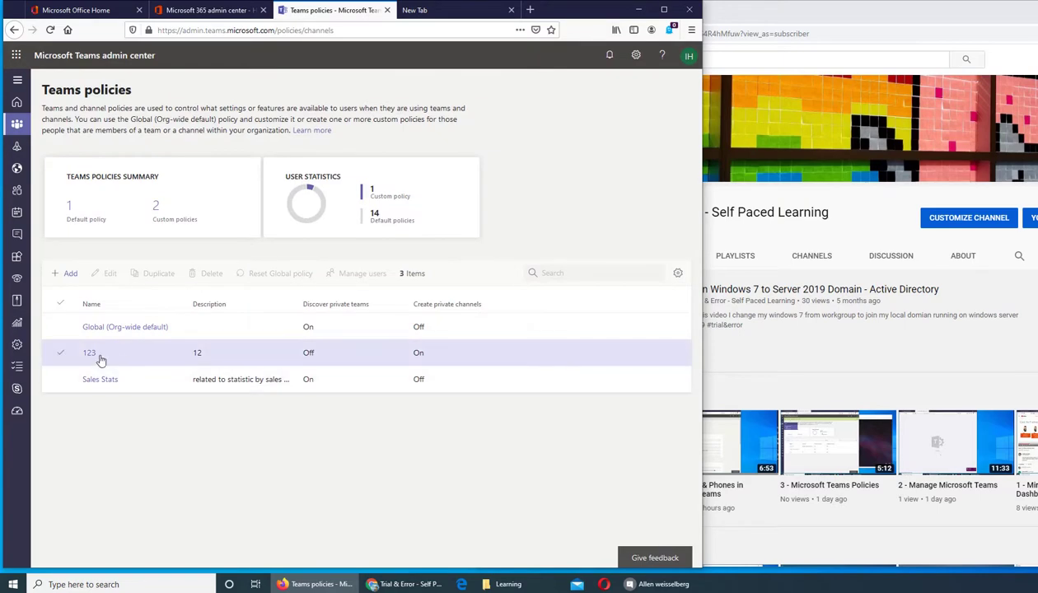
left_click(14, 30)
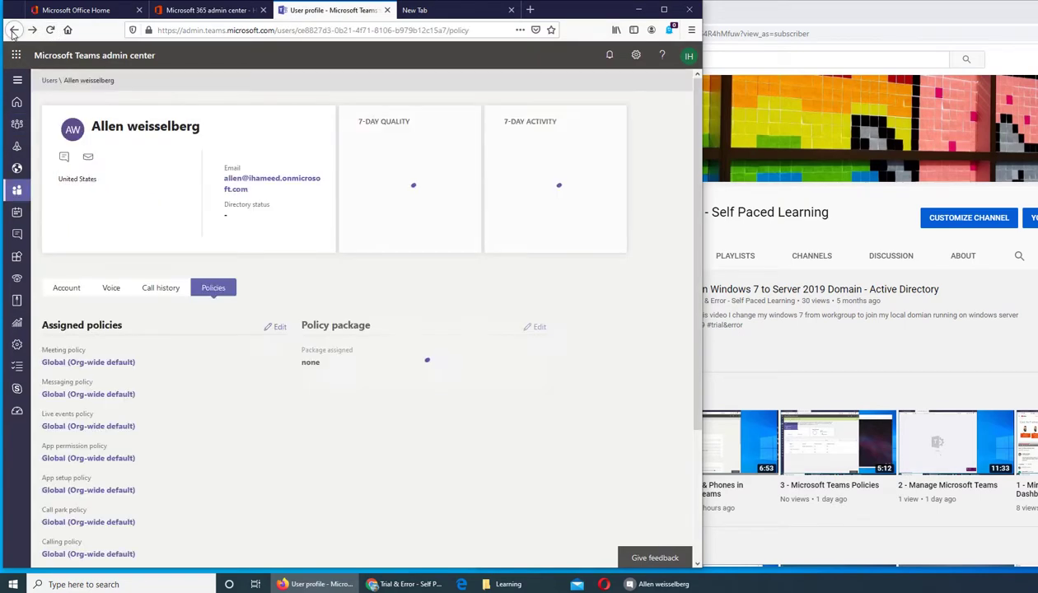
scroll(229, 387, "down", 3)
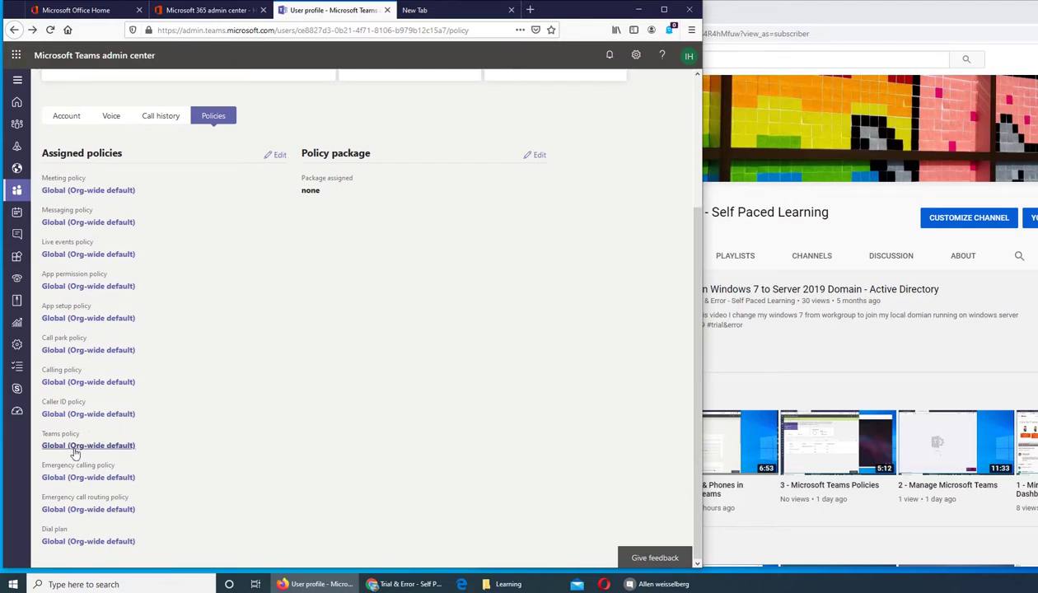
left_click(275, 155)
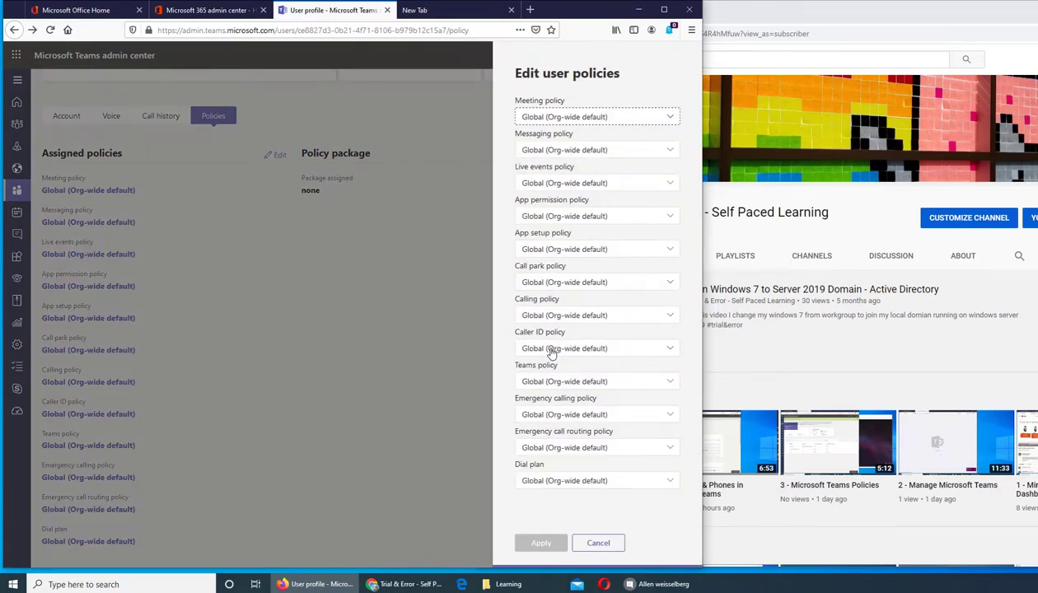
left_click(570, 382)
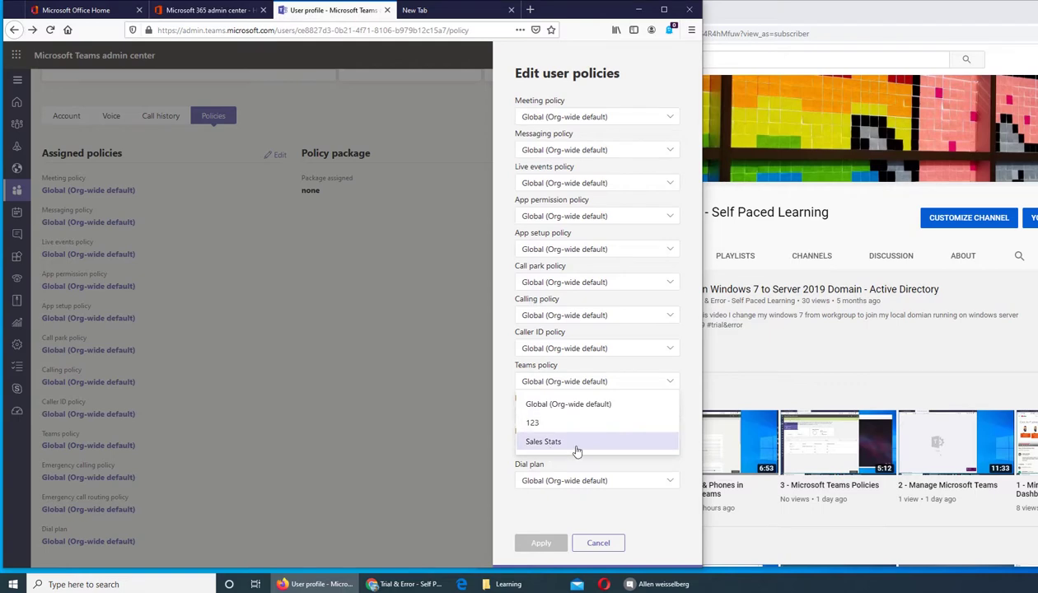
left_click(589, 550)
left_click(589, 550)
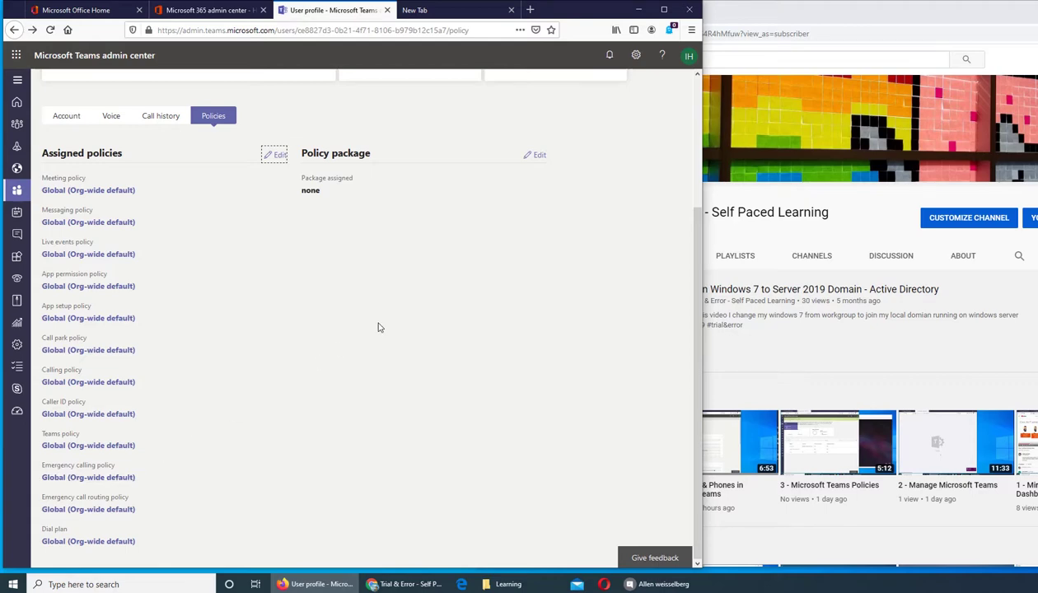
left_click(539, 157)
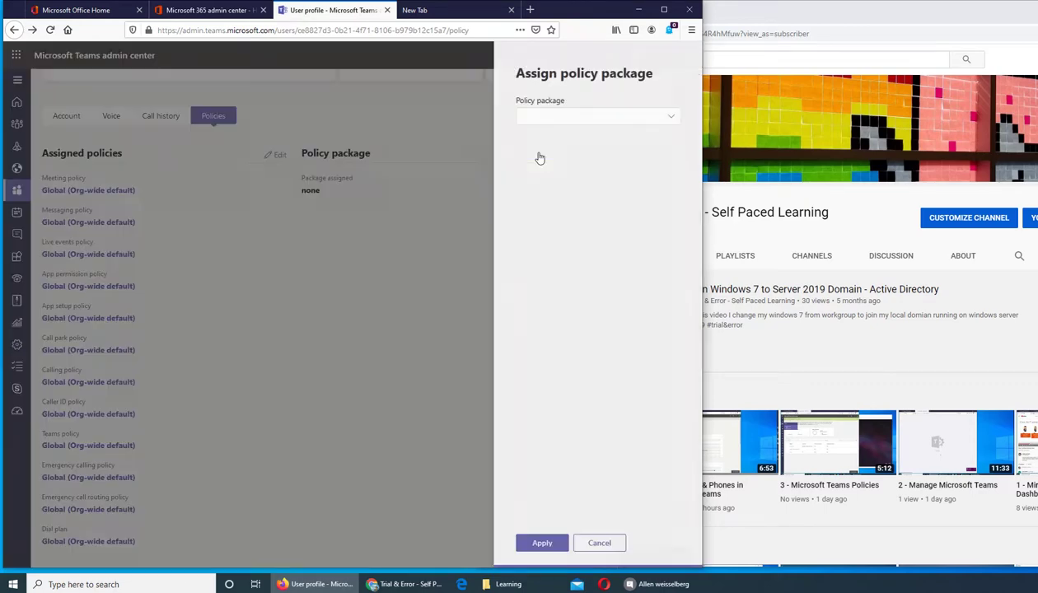
left_click(567, 120)
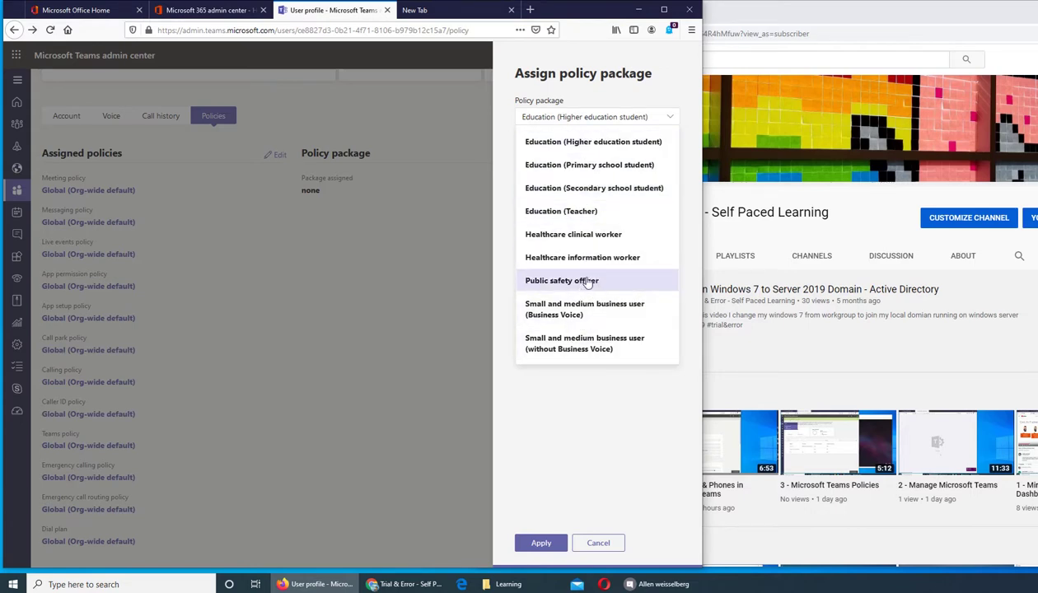
left_click(458, 310)
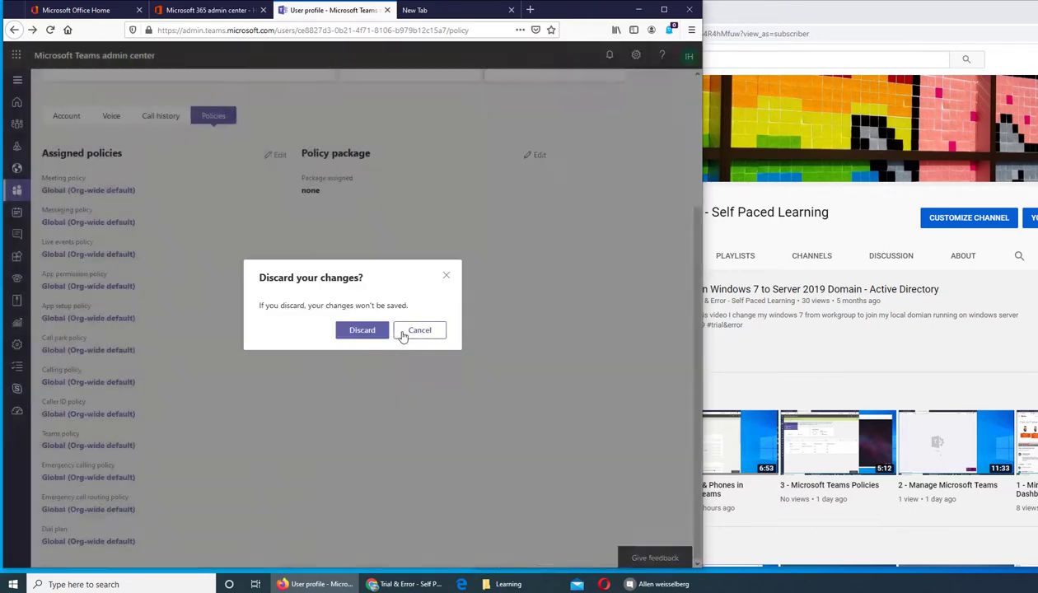
left_click(416, 331)
left_click(597, 546)
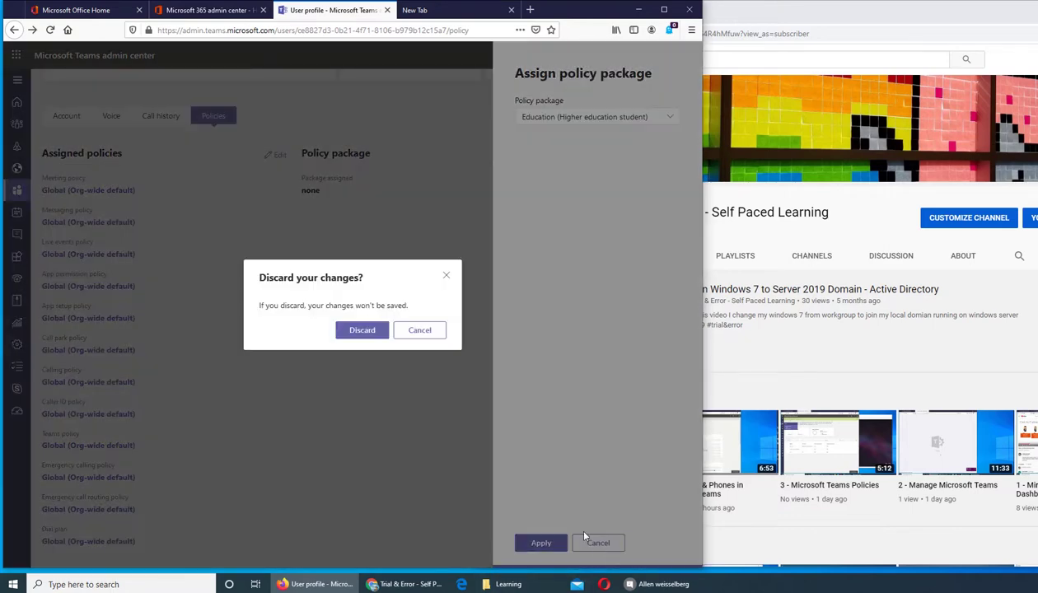
left_click(361, 330)
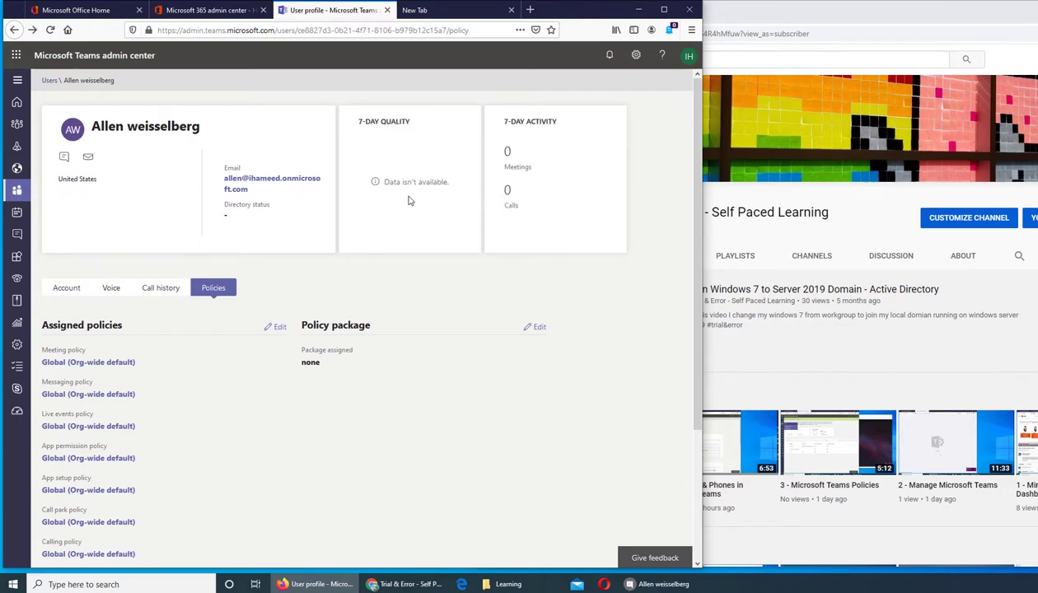
Step: Look over another user's profile and the call delegate's profile, returning to the Users list after each
left_click(17, 190)
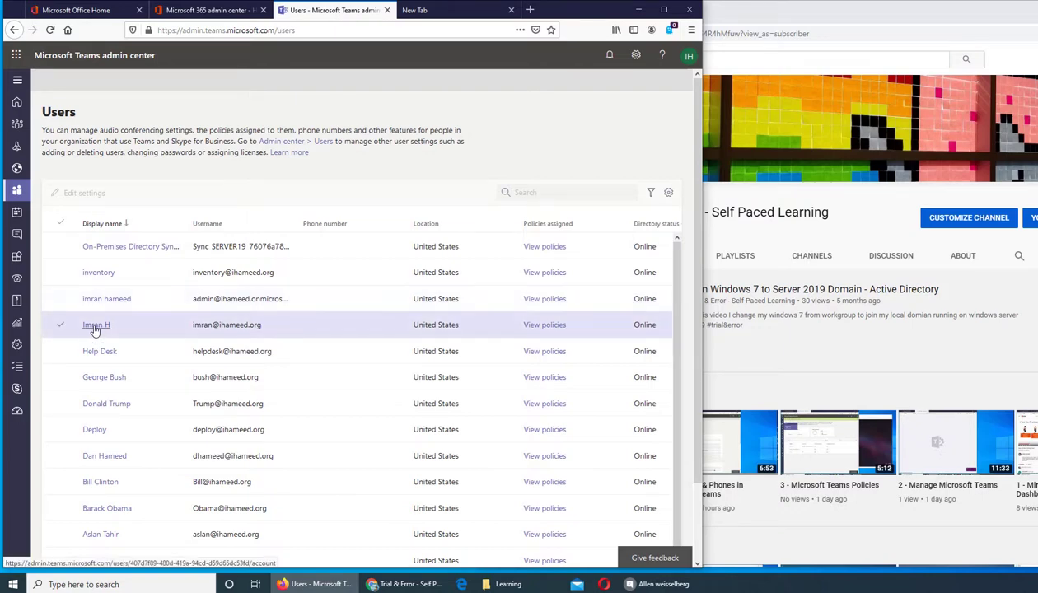
scroll(141, 352, "down", 1)
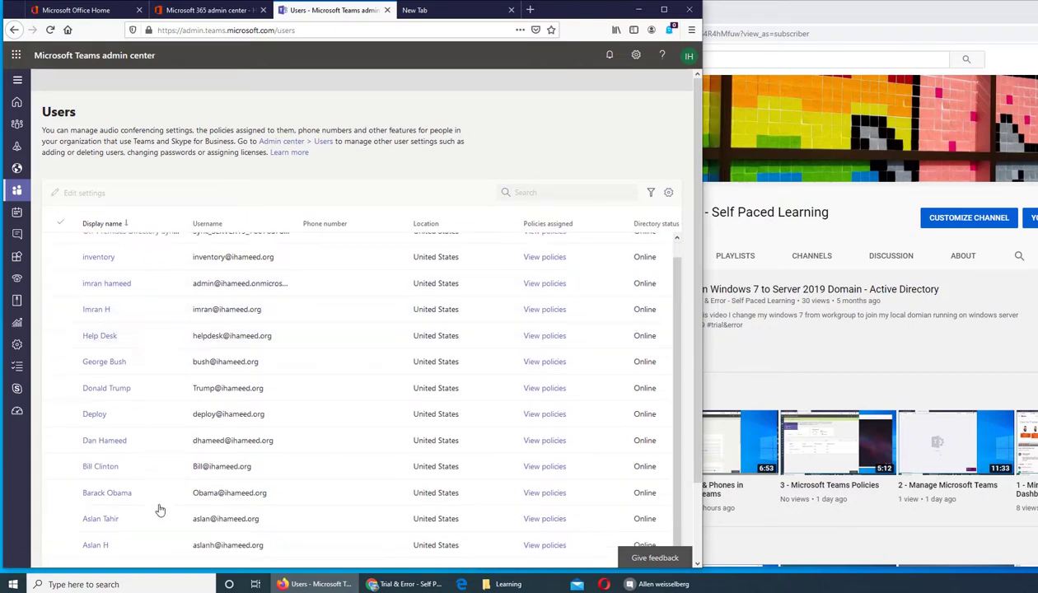
left_click(115, 520)
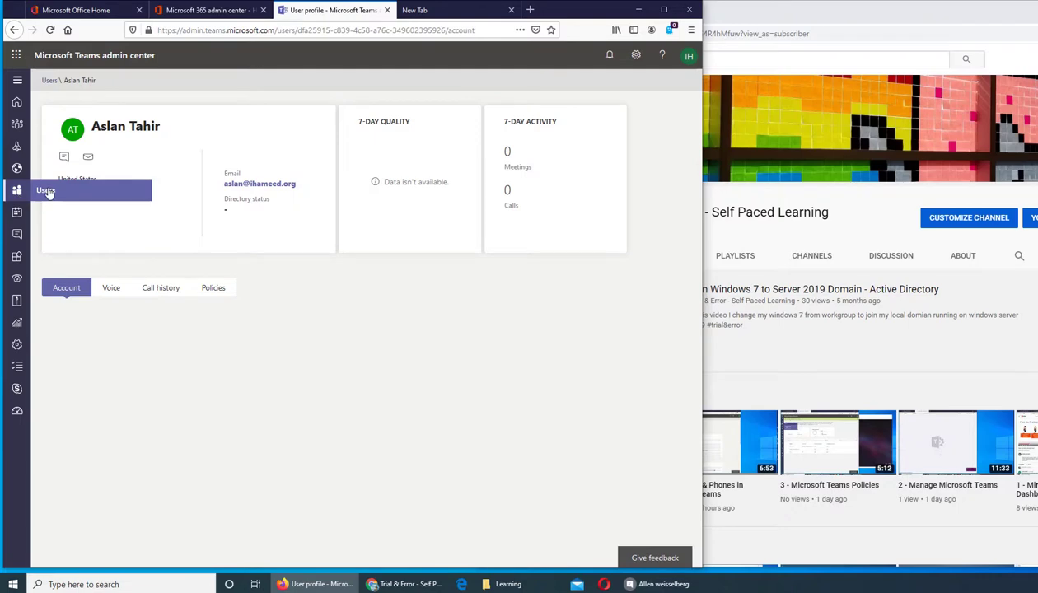
left_click(18, 192)
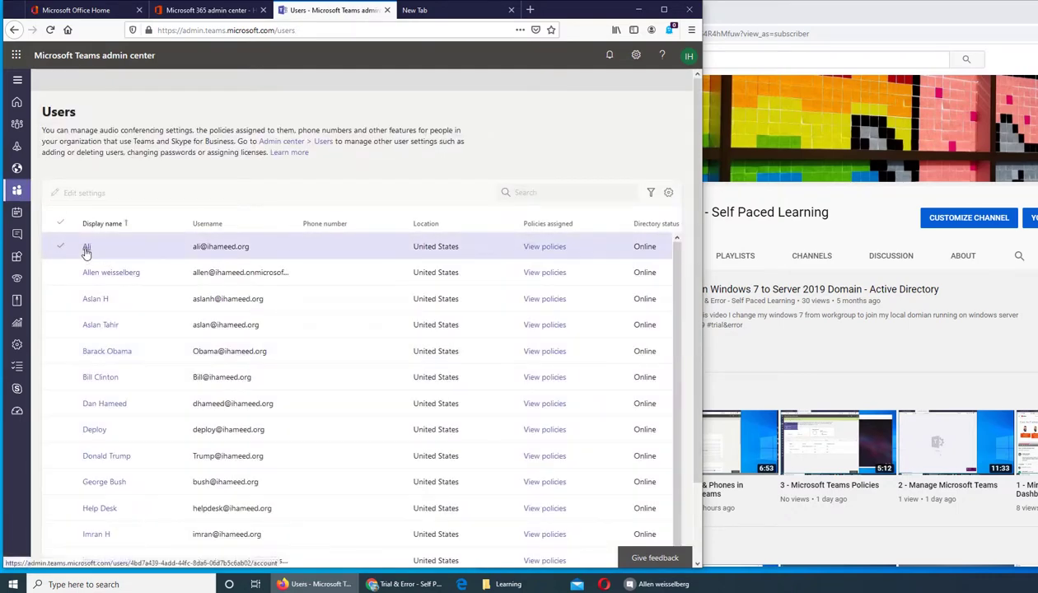
left_click(85, 248)
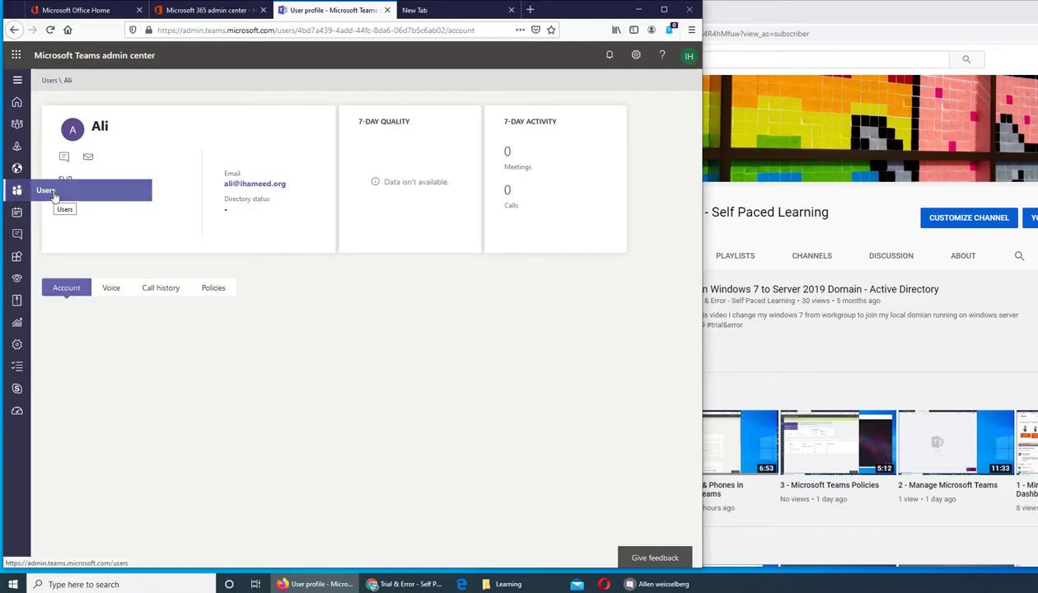
left_click(17, 191)
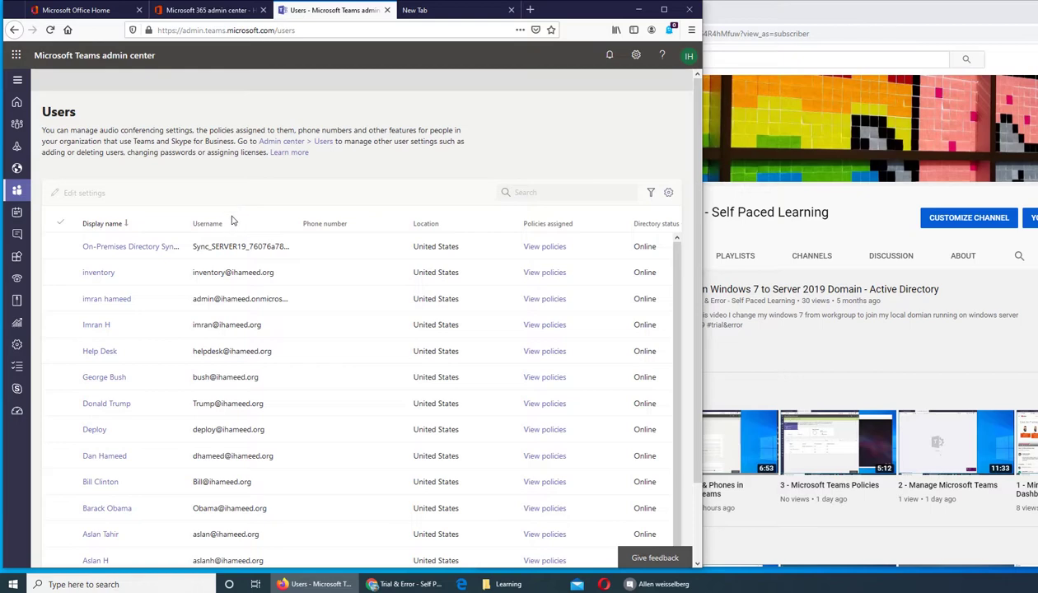
Step: Select several user rows in the Users list, then clear the selection
left_click(206, 478)
left_click(280, 456)
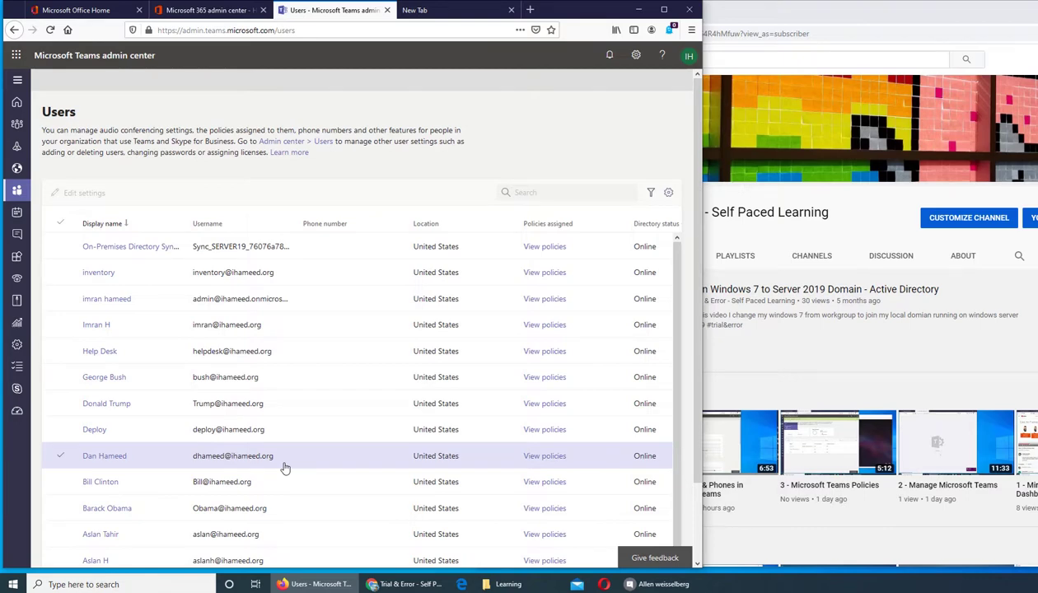
left_click(613, 491)
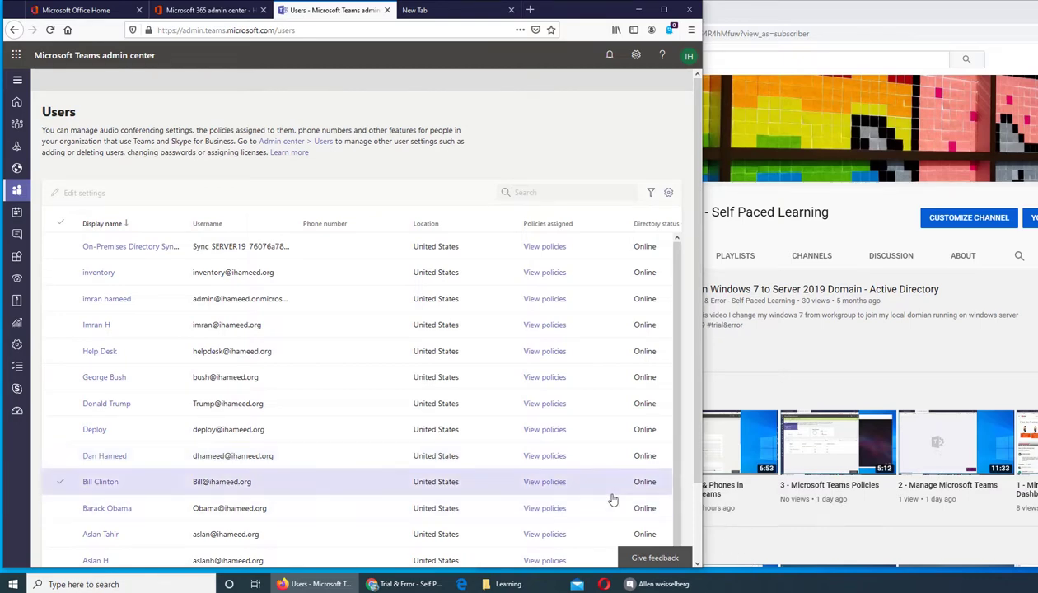
left_click(296, 323)
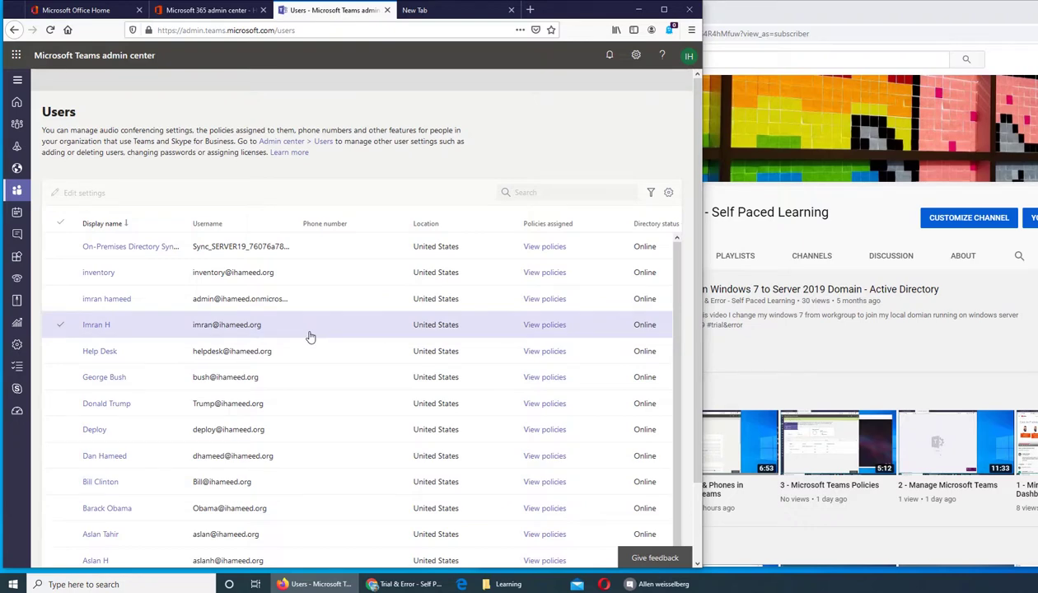
left_click(350, 336)
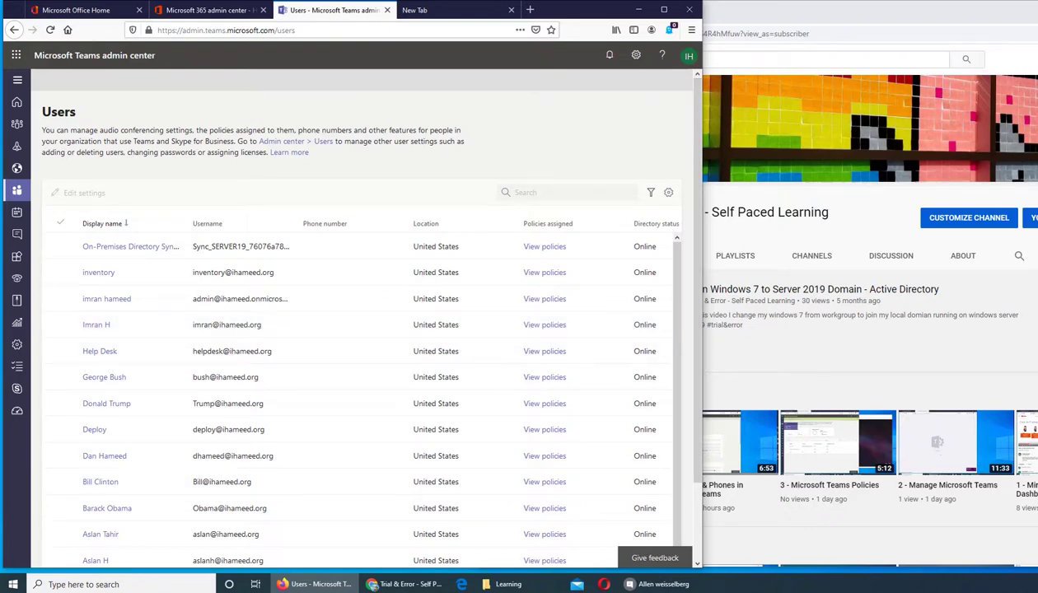